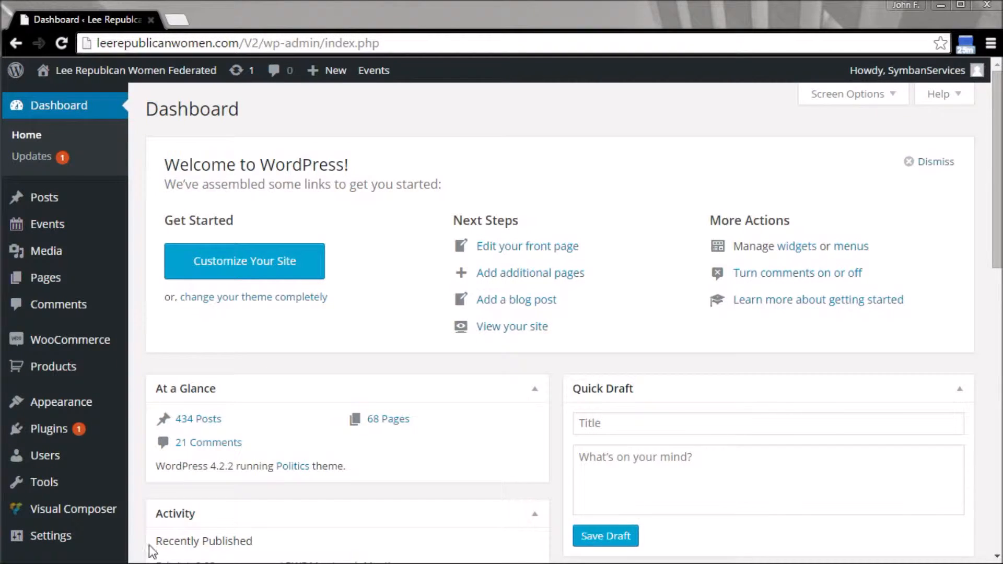
Open the theme options and display the customization settings for menus.
{"action": "mouse_move", "coordinate": [72, 409]}
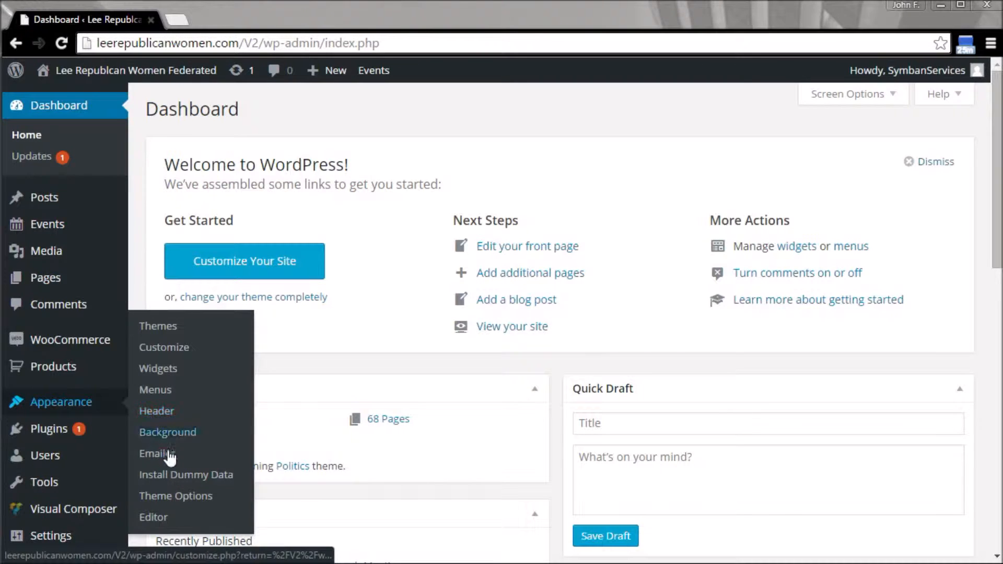
{"action": "left_click", "coordinate": [184, 497]}
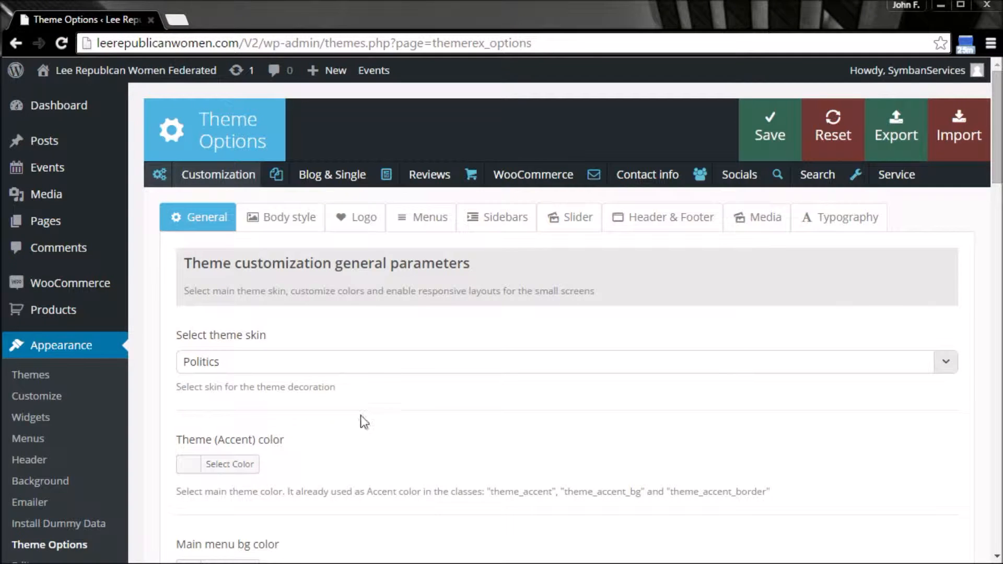
{"action": "left_click", "coordinate": [425, 216]}
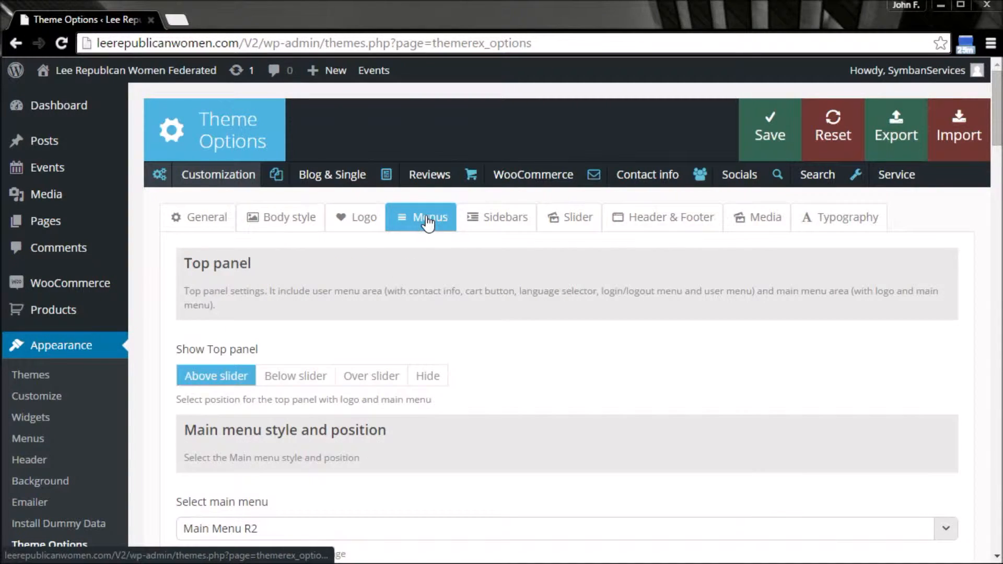
Review the top panel position and the main menu's style, position, alignment and responsive width settings.
{"action": "scroll", "coordinate": [482, 285], "scroll_direction": "down", "scroll_amount": 2}
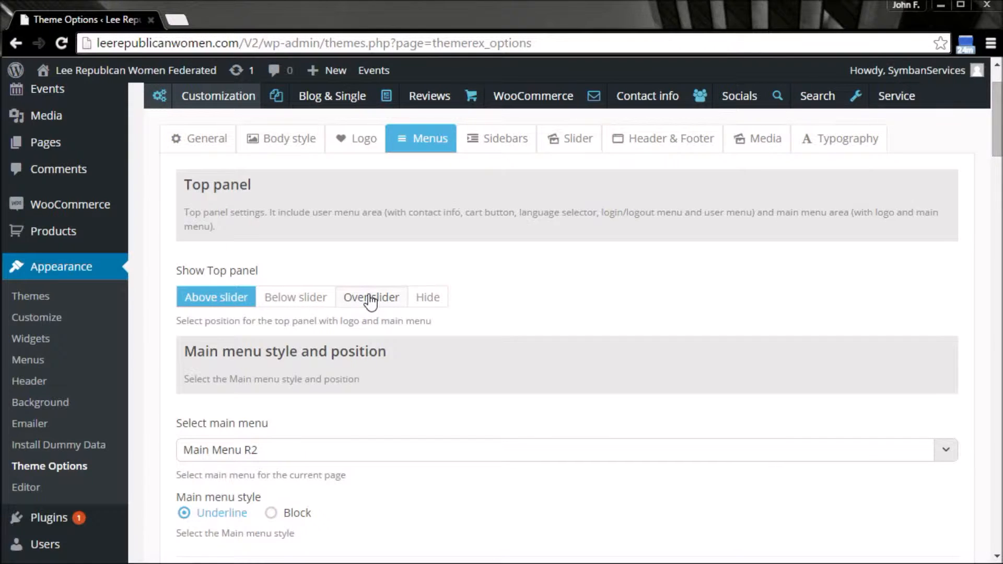
{"action": "scroll", "coordinate": [214, 334], "scroll_direction": "down", "scroll_amount": 3}
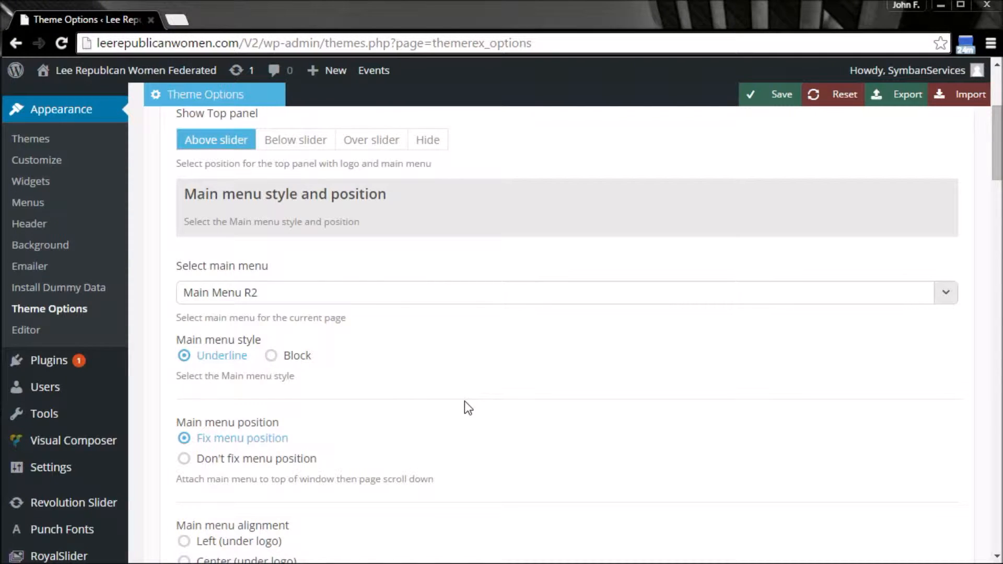
{"action": "scroll", "coordinate": [465, 402], "scroll_direction": "down", "scroll_amount": 3}
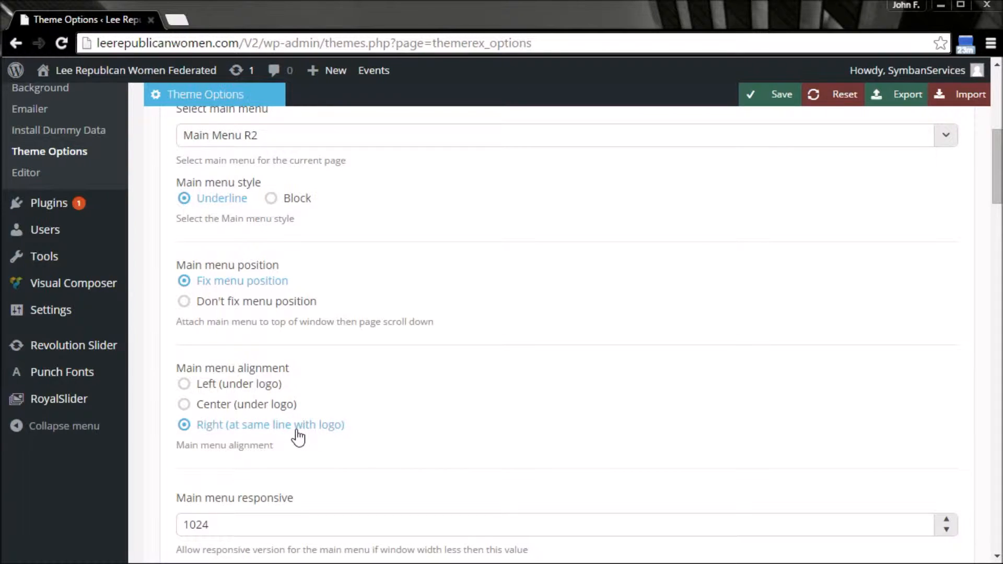
{"action": "scroll", "coordinate": [462, 347], "scroll_direction": "down", "scroll_amount": 1}
{"action": "scroll", "coordinate": [466, 348], "scroll_direction": "down", "scroll_amount": 1}
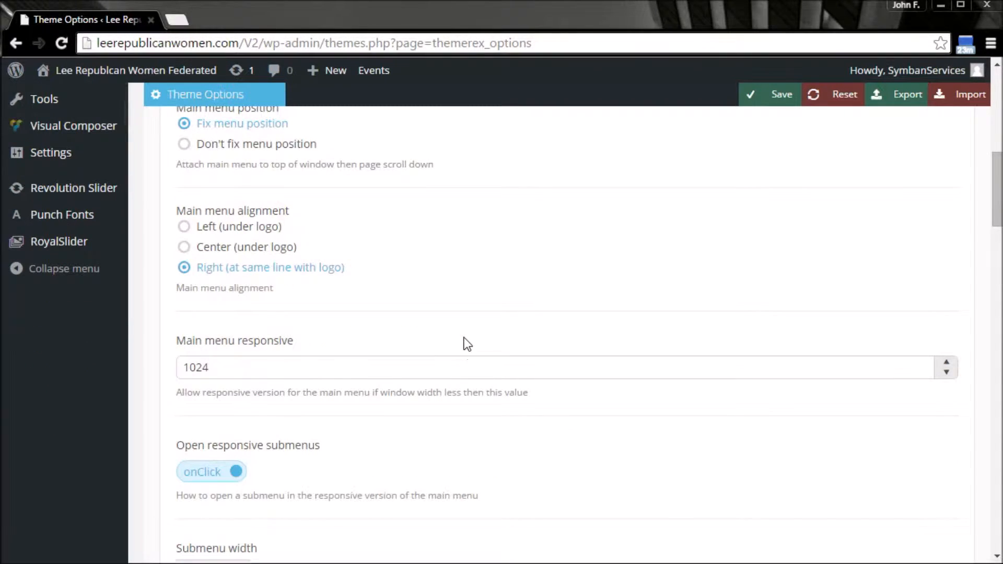
{"action": "left_click_drag", "start_coordinate": [240, 366], "coordinate": [172, 368]}
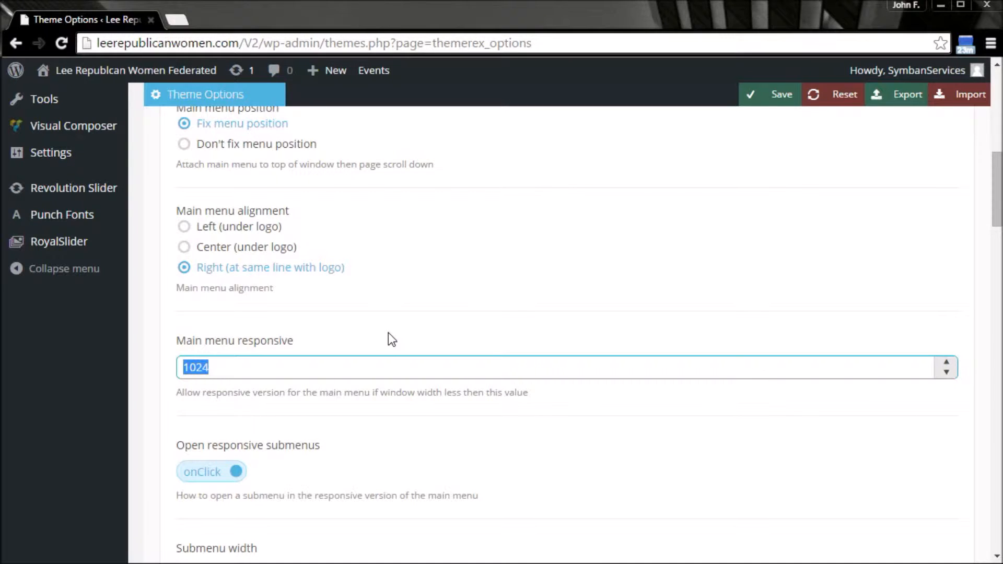
Toggle the responsive submenu opening mode between onHover and onClick, leaving it on onClick.
{"action": "scroll", "coordinate": [392, 337], "scroll_direction": "down", "scroll_amount": 3}
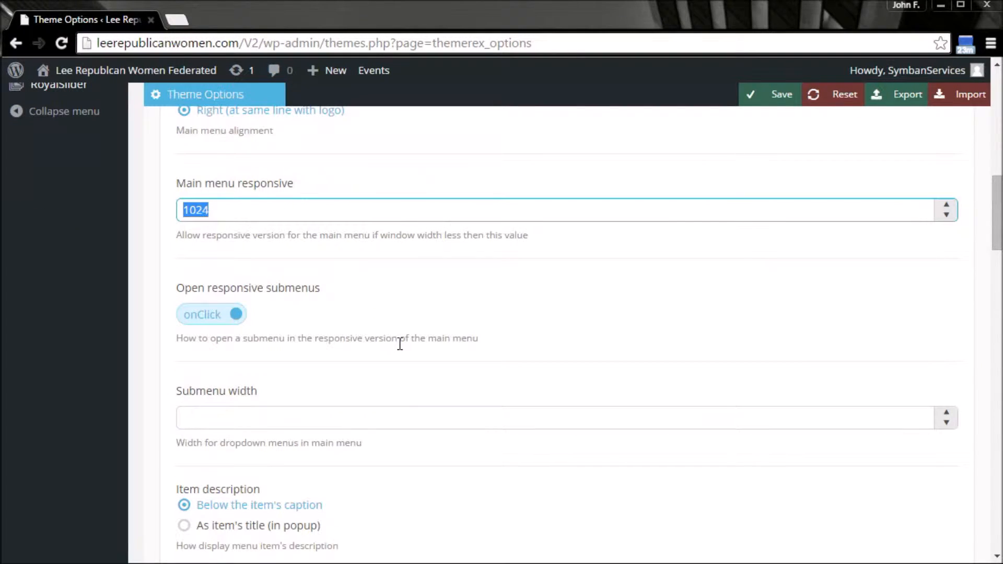
{"action": "left_click", "coordinate": [237, 315]}
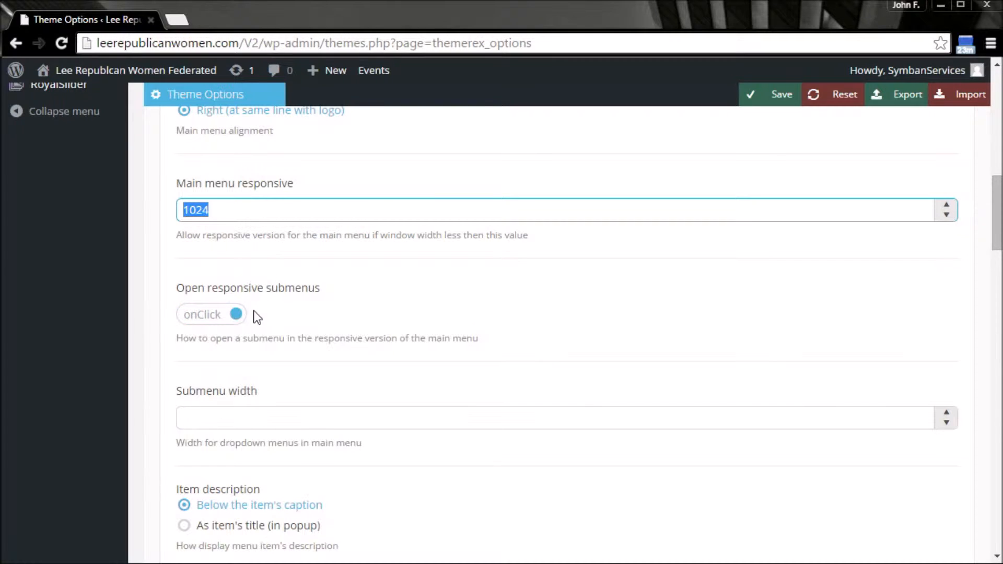
{"action": "left_click", "coordinate": [238, 315]}
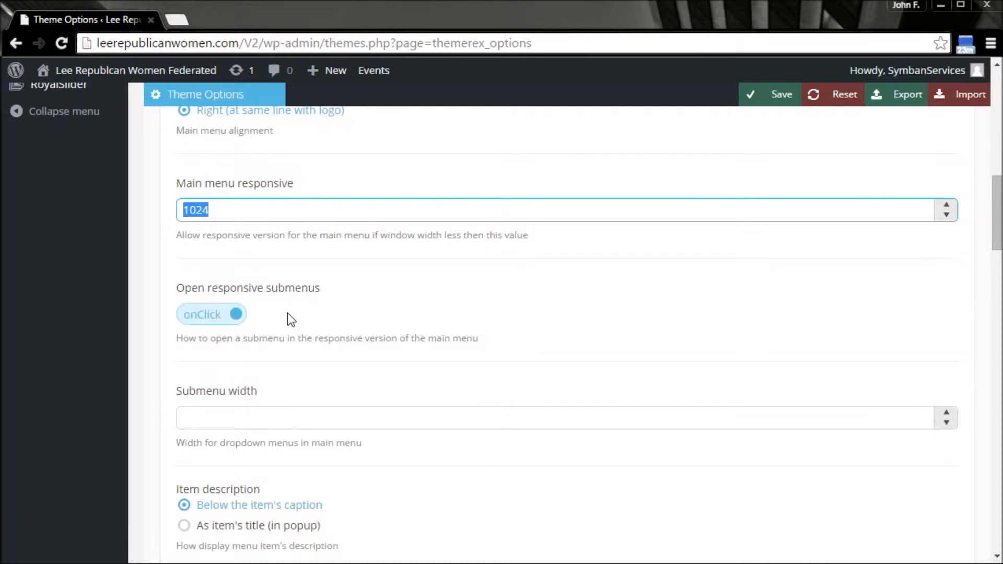
{"action": "left_click", "coordinate": [241, 315]}
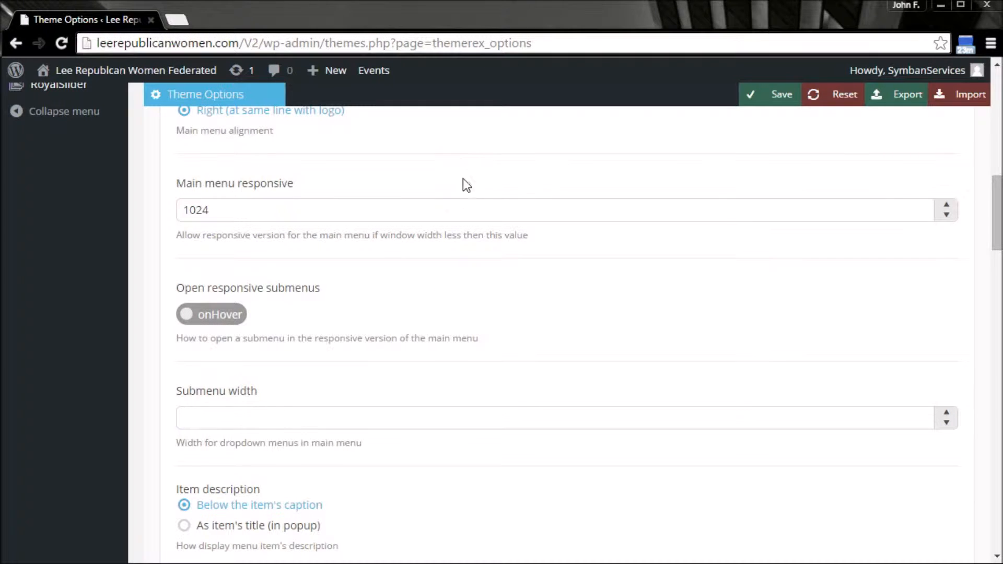
{"action": "left_click", "coordinate": [224, 322]}
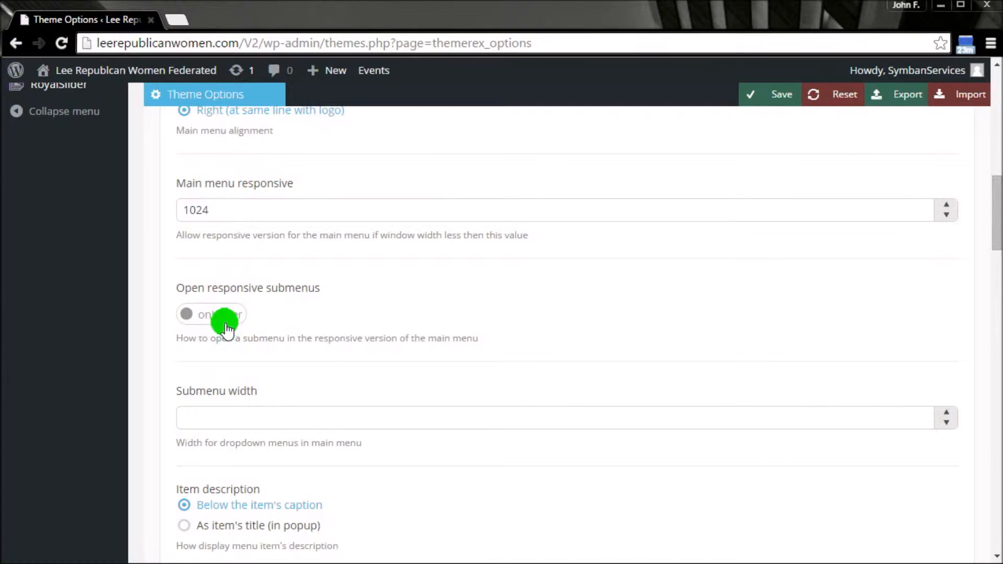
{"action": "left_click", "coordinate": [186, 315]}
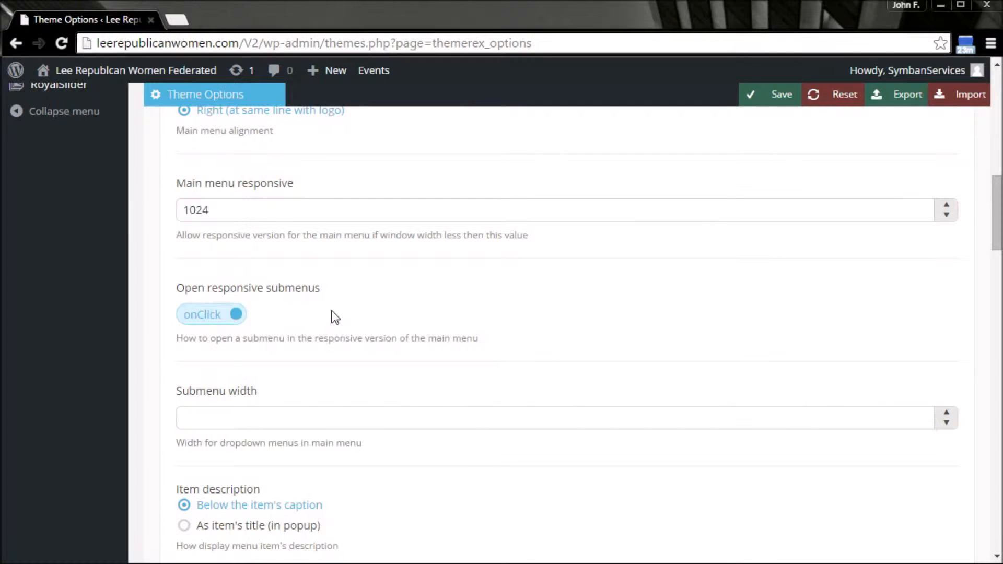
Review the submenu width, item description and user menu area settings, comparing the latter with the WordPress admin bar.
{"action": "scroll", "coordinate": [385, 286], "scroll_direction": "down", "scroll_amount": 2}
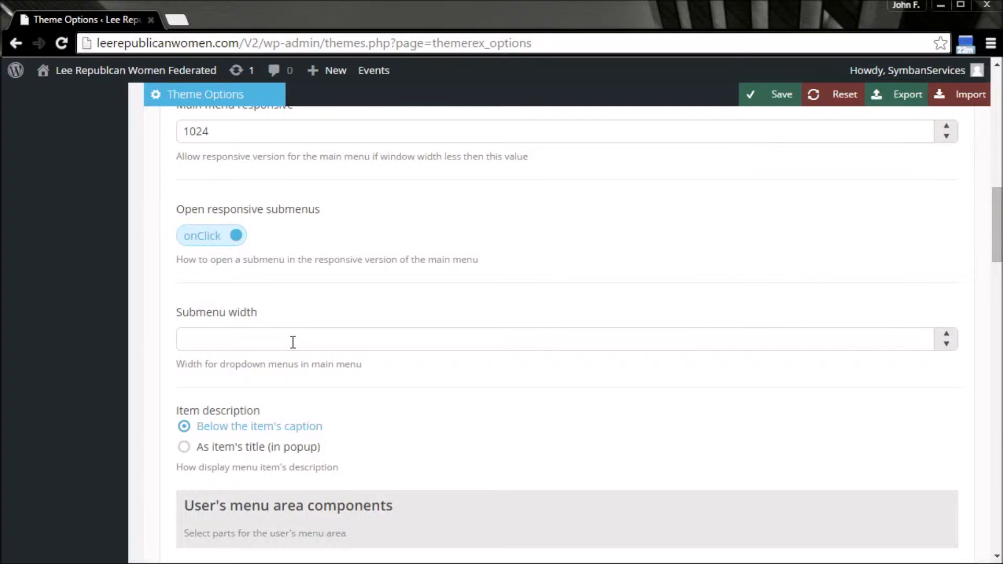
{"action": "scroll", "coordinate": [329, 342], "scroll_direction": "down", "scroll_amount": 2}
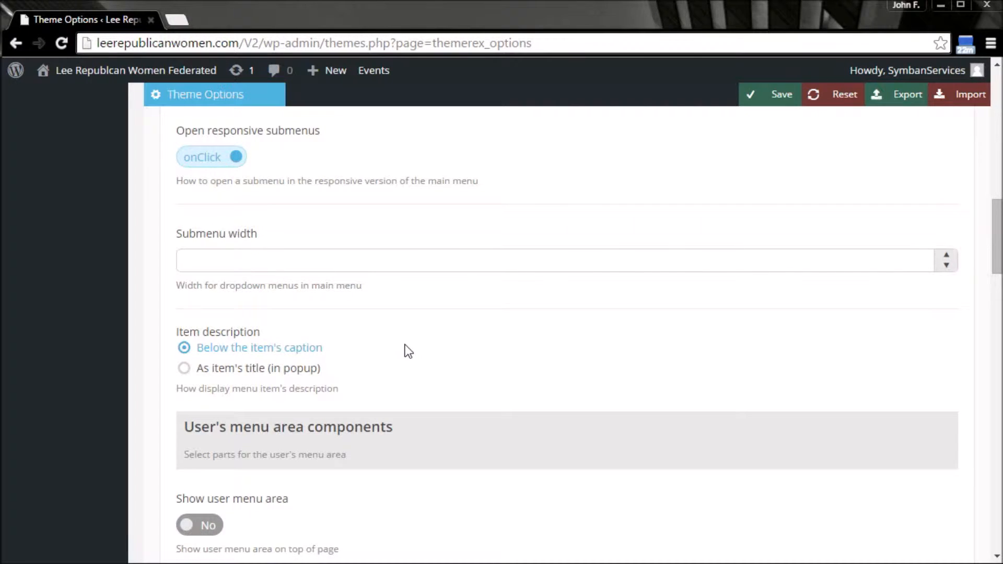
{"action": "scroll", "coordinate": [408, 350], "scroll_direction": "down", "scroll_amount": 3}
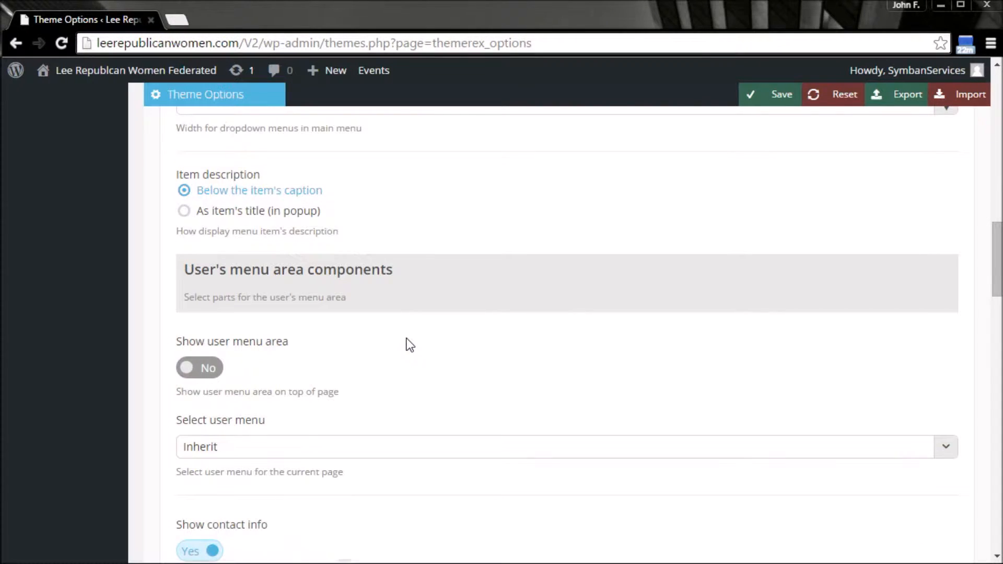
{"action": "scroll", "coordinate": [407, 341], "scroll_direction": "down", "scroll_amount": 1}
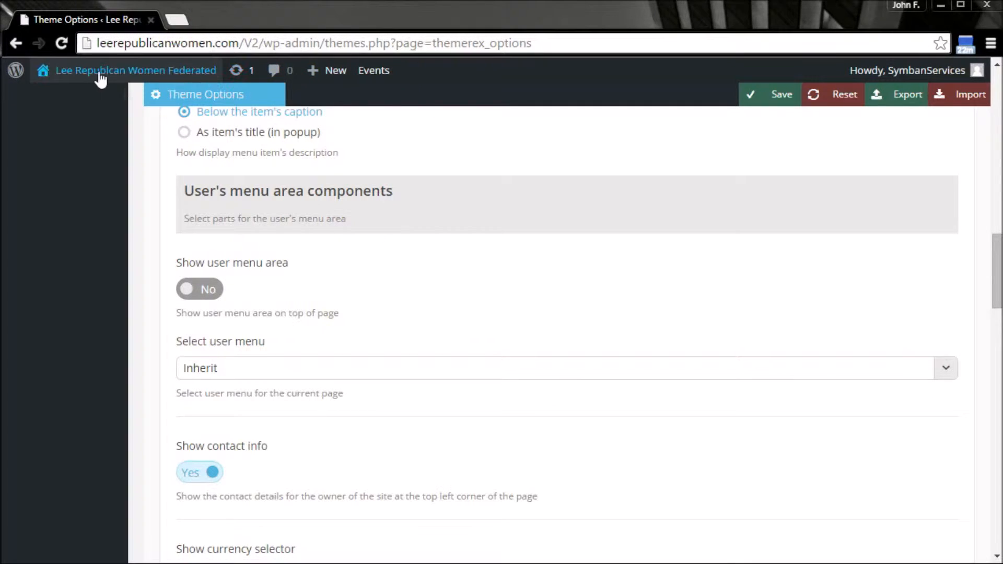
{"action": "mouse_move", "coordinate": [85, 77]}
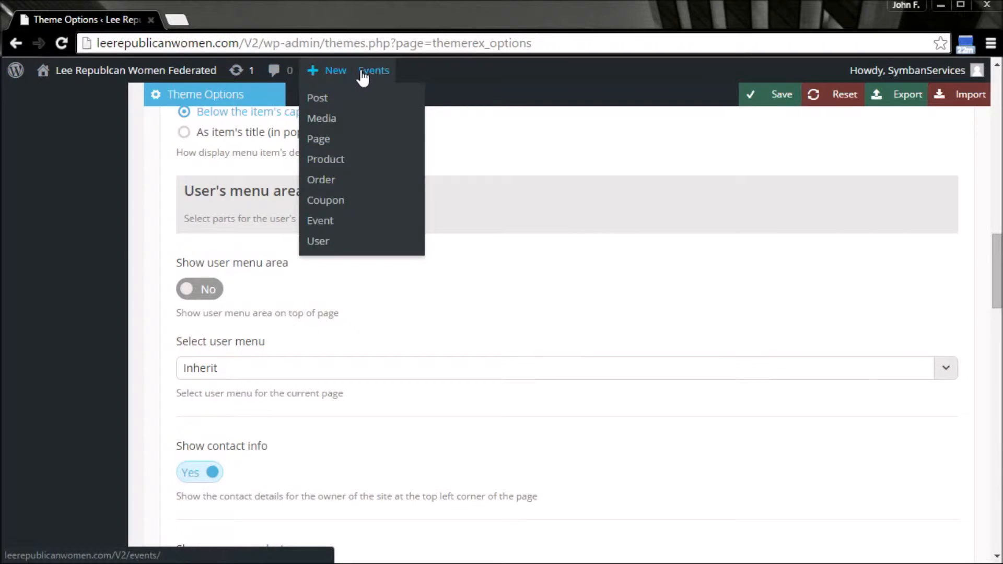
{"action": "mouse_move", "coordinate": [332, 76]}
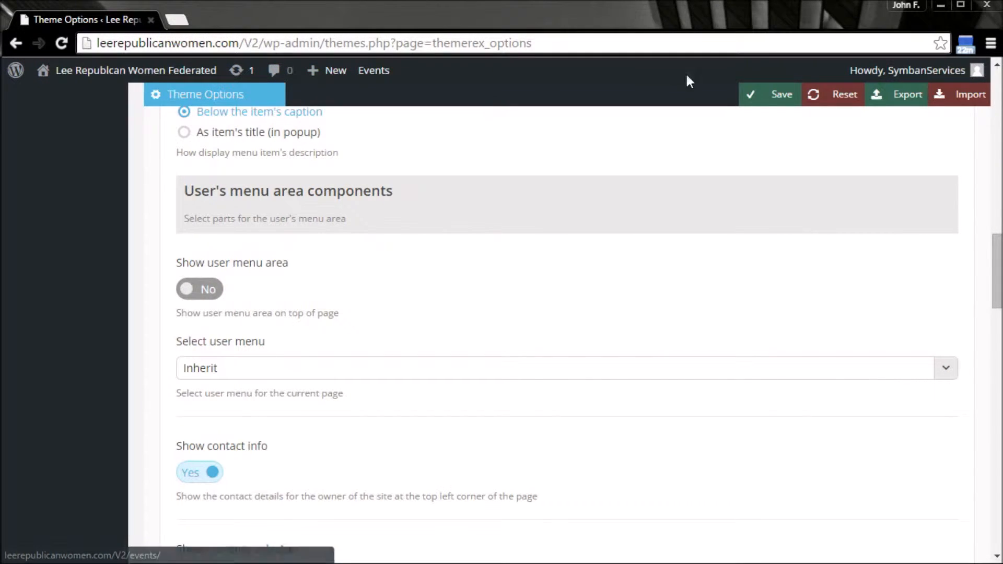
{"action": "mouse_move", "coordinate": [865, 81]}
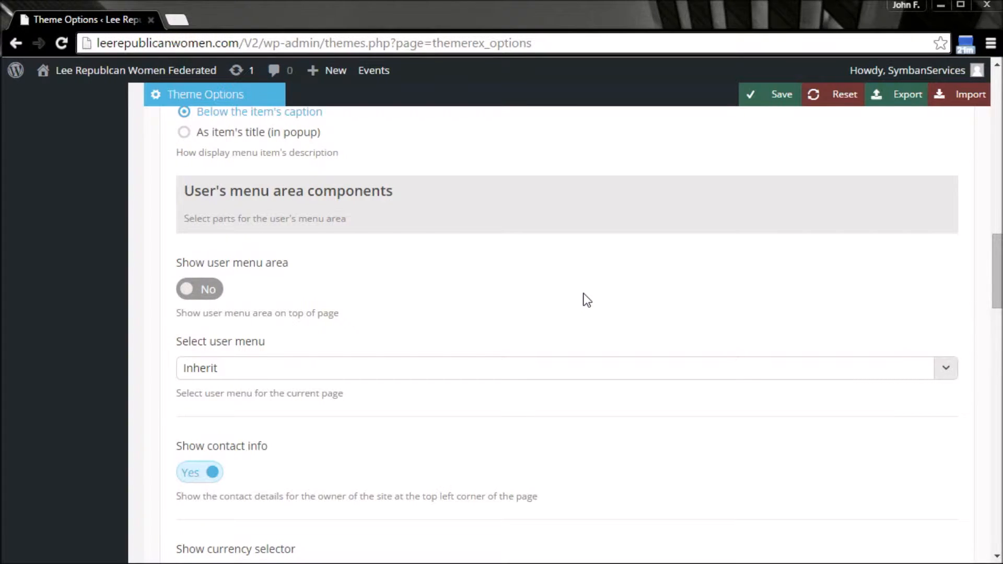
Review the user menu options for contact info, currency selector, cart button, language selector and login/logout buttons.
{"action": "scroll", "coordinate": [584, 298], "scroll_direction": "down", "scroll_amount": 1}
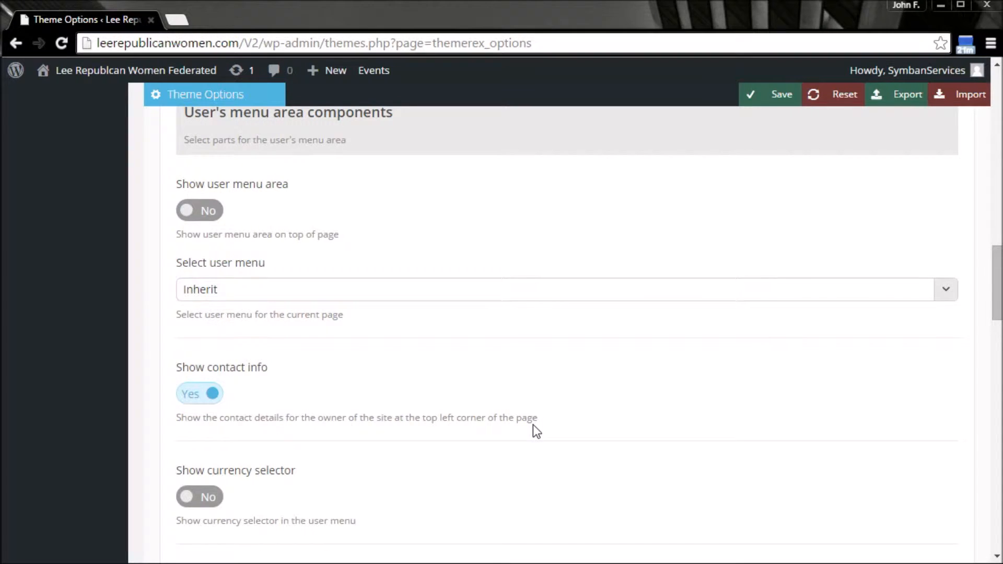
{"action": "scroll", "coordinate": [533, 425], "scroll_direction": "down", "scroll_amount": 1}
{"action": "scroll", "coordinate": [533, 431], "scroll_direction": "down", "scroll_amount": 1}
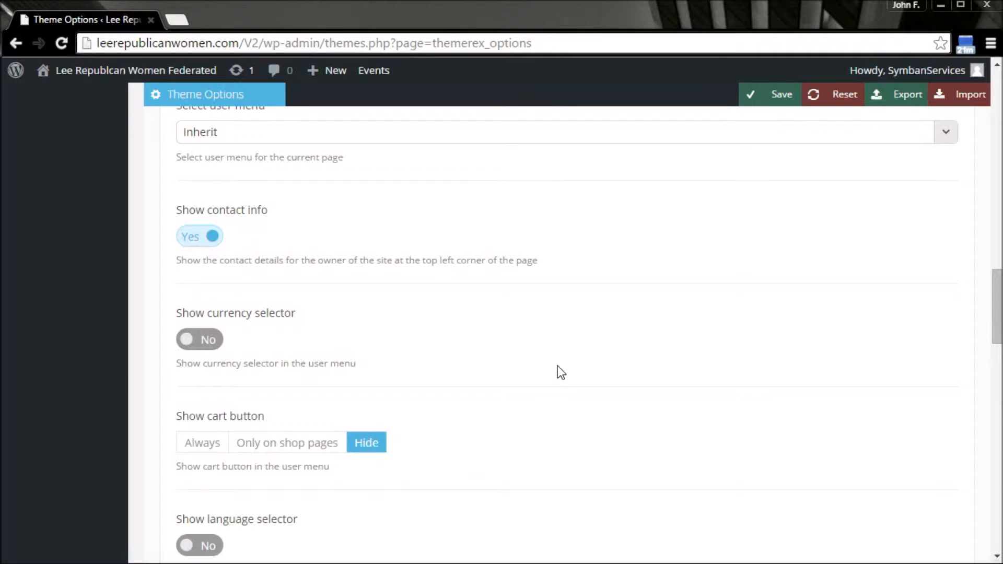
{"action": "scroll", "coordinate": [434, 385], "scroll_direction": "down", "scroll_amount": 1}
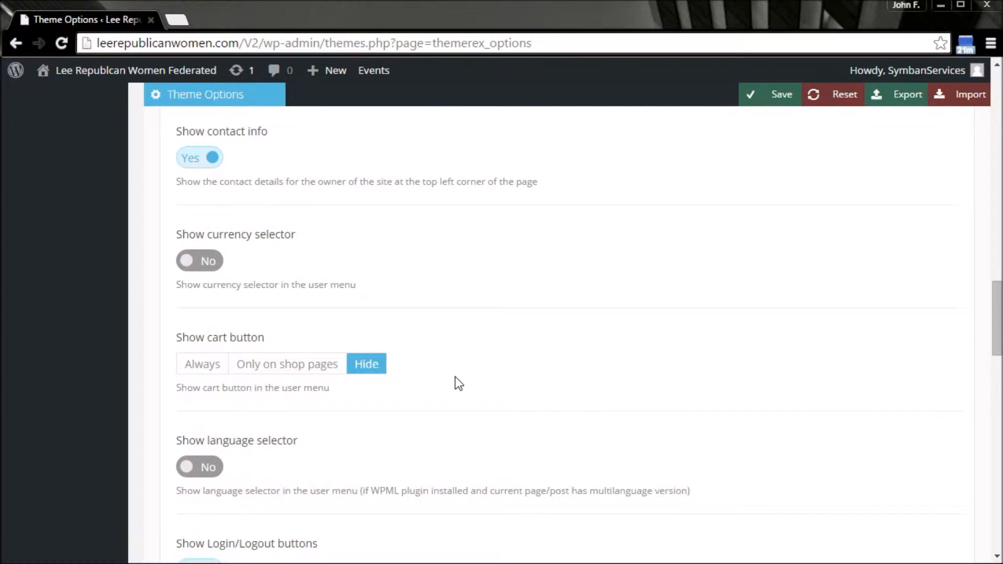
{"action": "scroll", "coordinate": [455, 377], "scroll_direction": "down", "scroll_amount": 3}
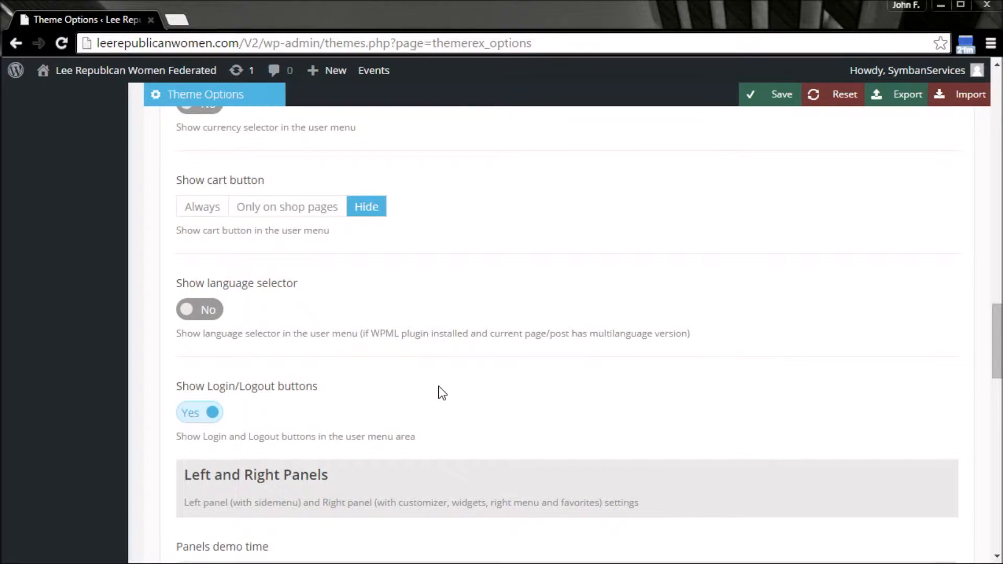
{"action": "scroll", "coordinate": [442, 393], "scroll_direction": "down", "scroll_amount": 1}
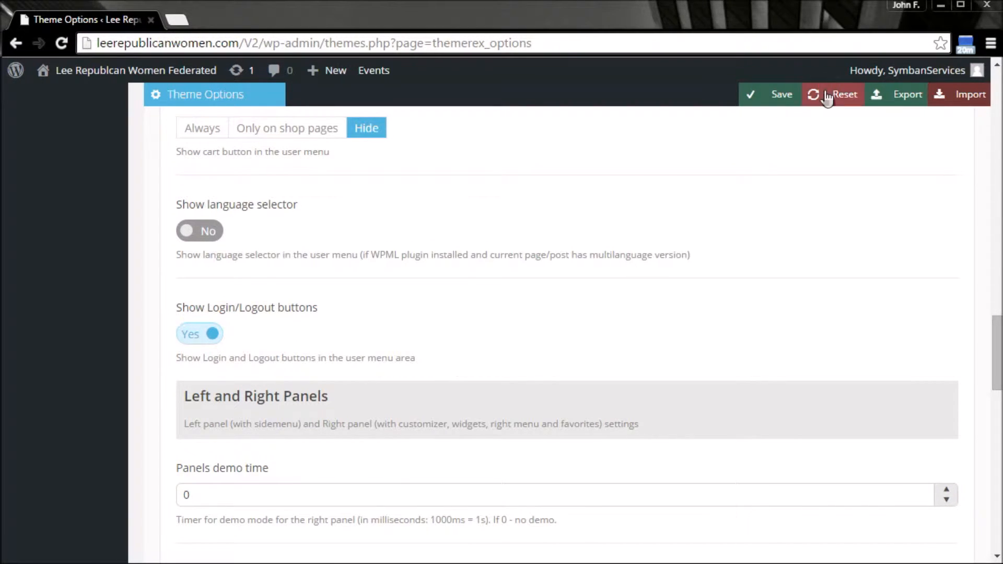
{"action": "mouse_move", "coordinate": [873, 73]}
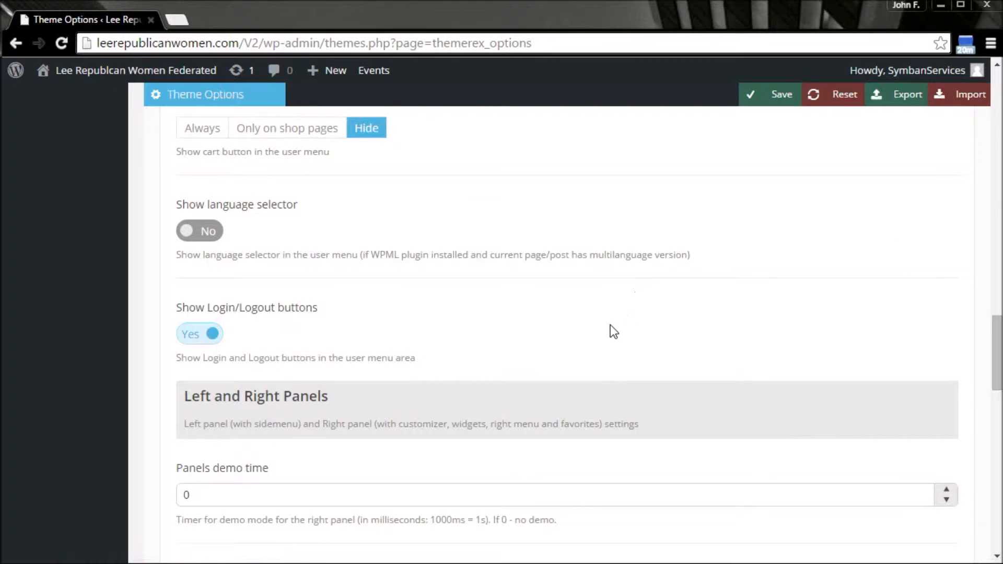
Examine the panel demo time and left panel settings, including the menus available as the sidemenu.
{"action": "scroll", "coordinate": [610, 324], "scroll_direction": "down", "scroll_amount": 1}
{"action": "scroll", "coordinate": [418, 327], "scroll_direction": "down", "scroll_amount": 1}
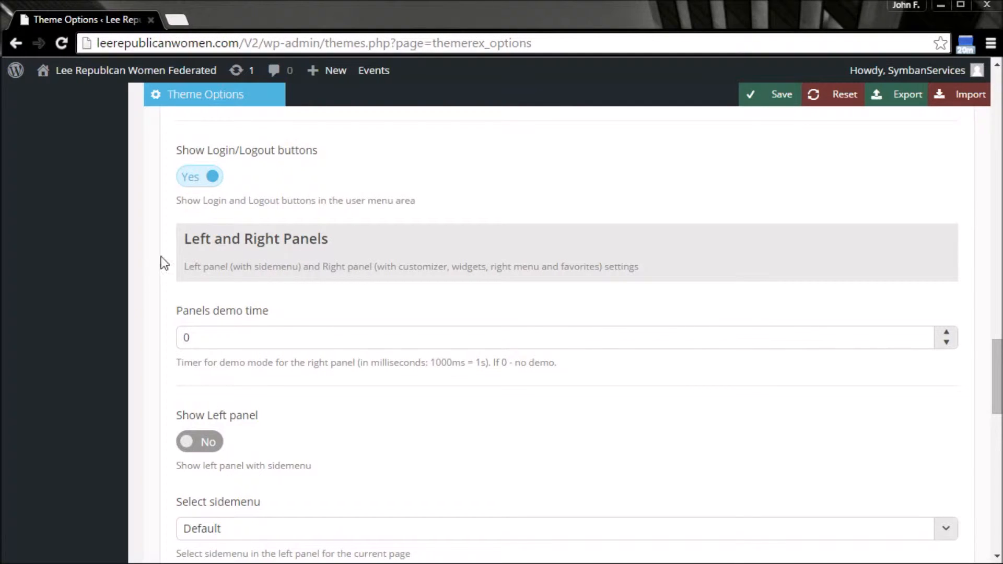
{"action": "scroll", "coordinate": [314, 404], "scroll_direction": "down", "scroll_amount": 1}
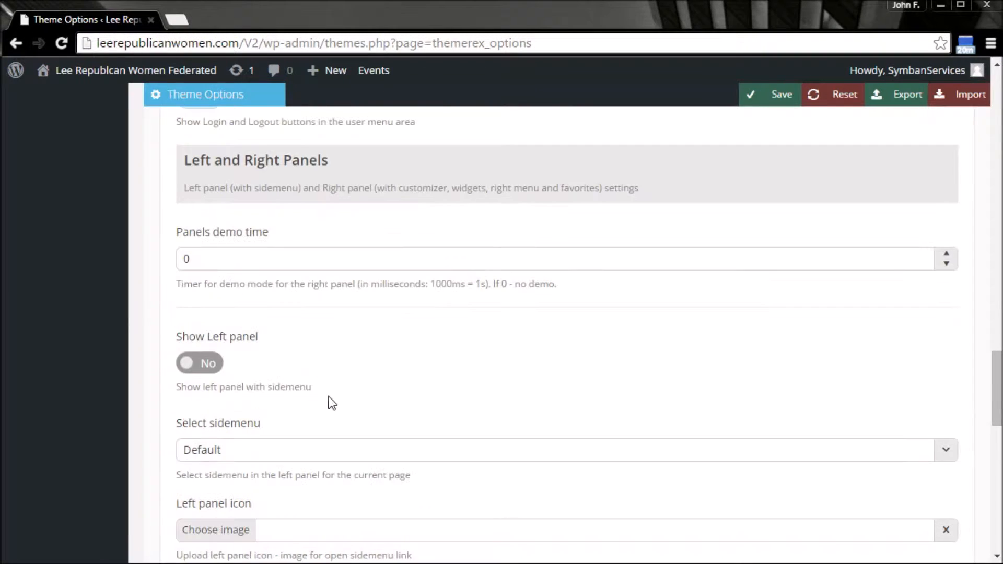
{"action": "scroll", "coordinate": [373, 389], "scroll_direction": "down", "scroll_amount": 1}
{"action": "scroll", "coordinate": [372, 388], "scroll_direction": "down", "scroll_amount": 1}
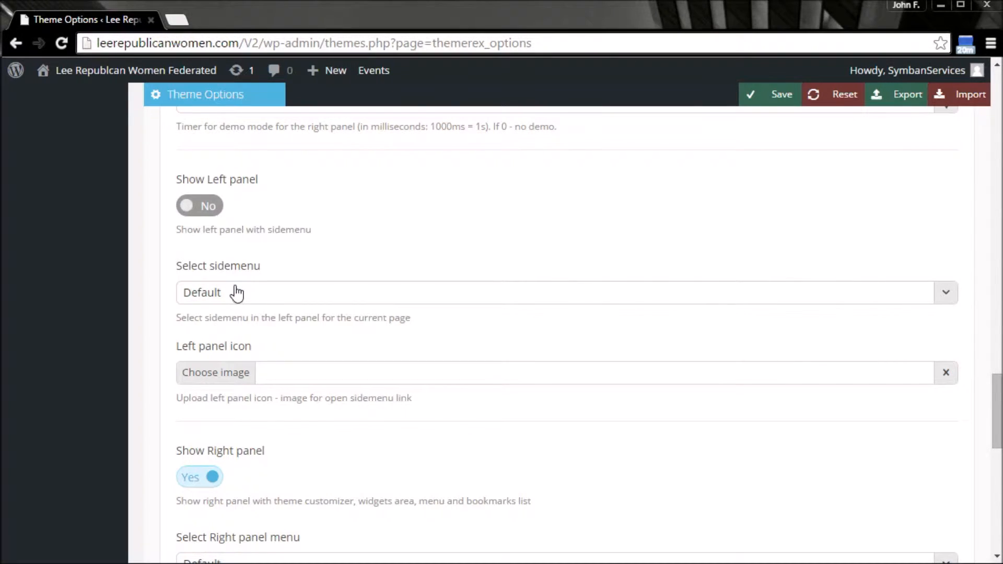
{"action": "left_click", "coordinate": [267, 297]}
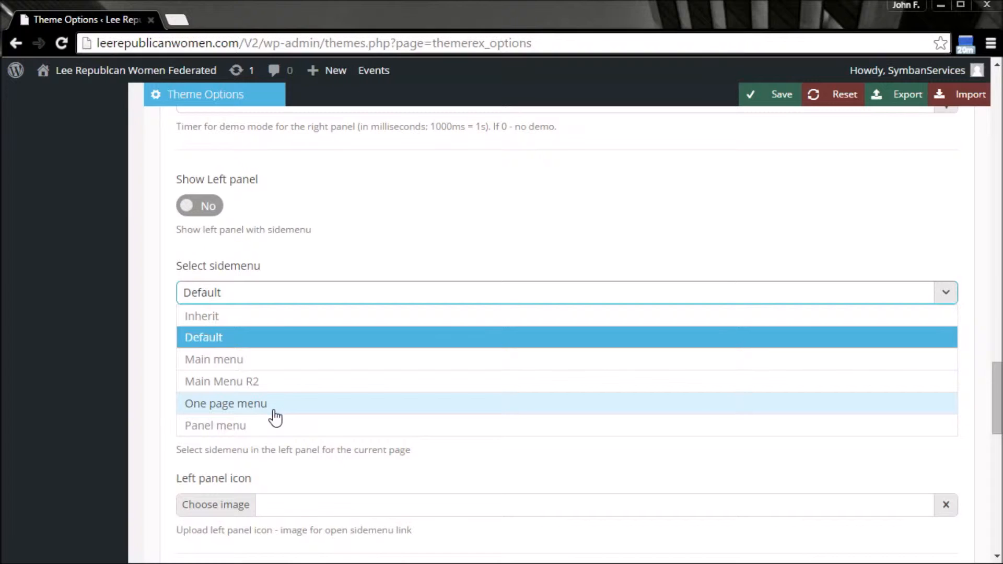
{"action": "left_click", "coordinate": [301, 248]}
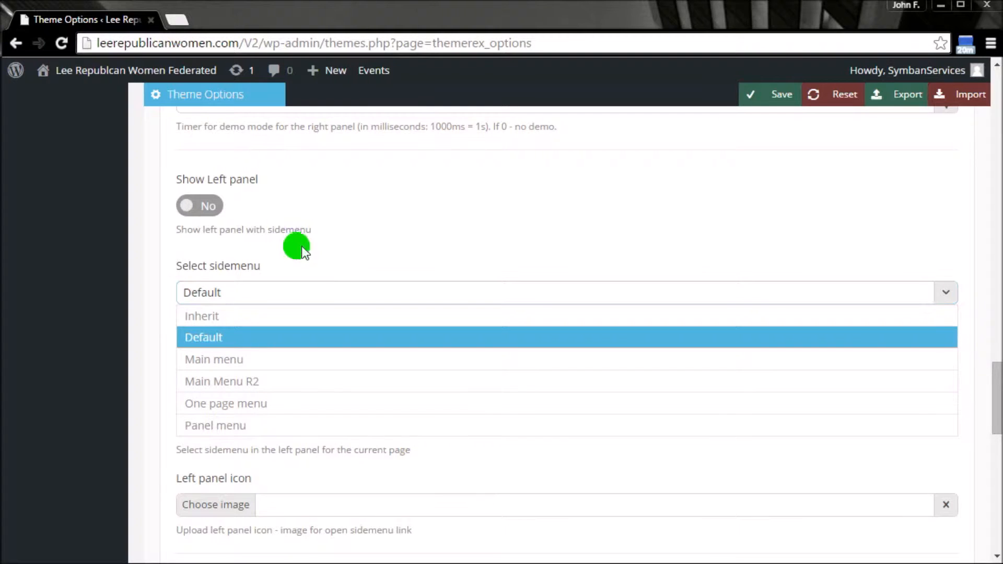
{"action": "left_click", "coordinate": [261, 298]}
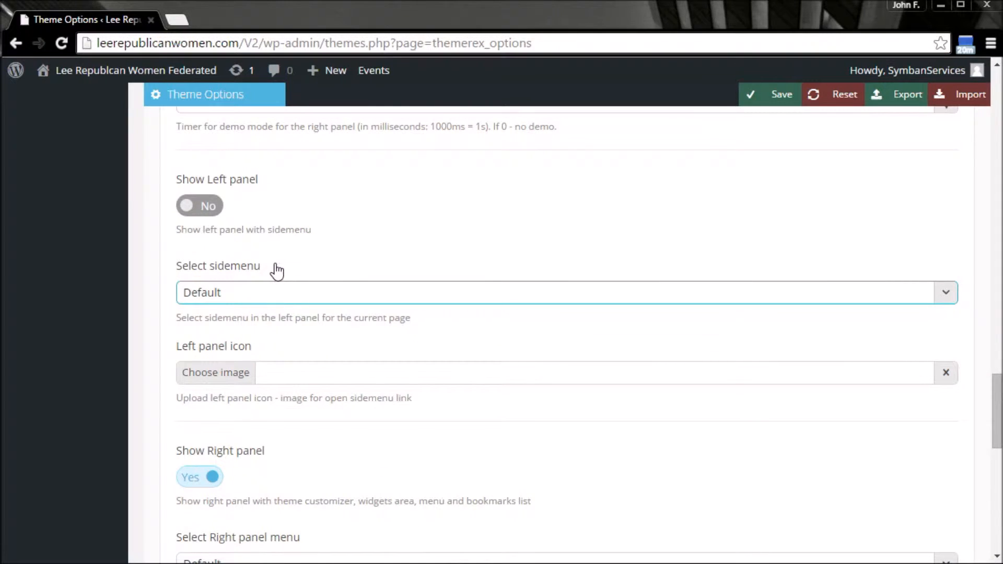
Review the left panel icon and right panel settings, including the menus available for the right panel, its button position and default tab.
{"action": "scroll", "coordinate": [276, 272], "scroll_direction": "down", "scroll_amount": 1}
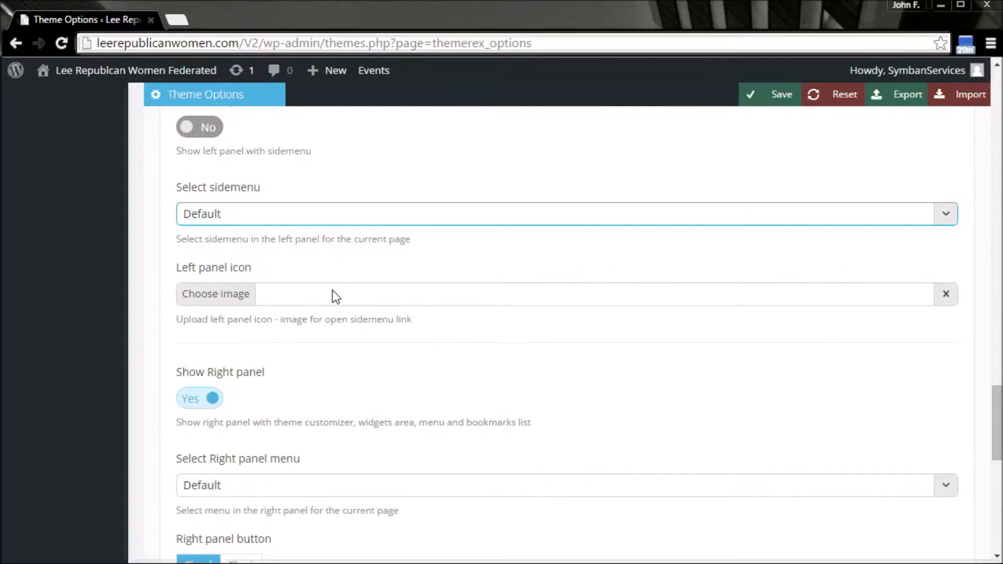
{"action": "scroll", "coordinate": [313, 386], "scroll_direction": "down", "scroll_amount": 1}
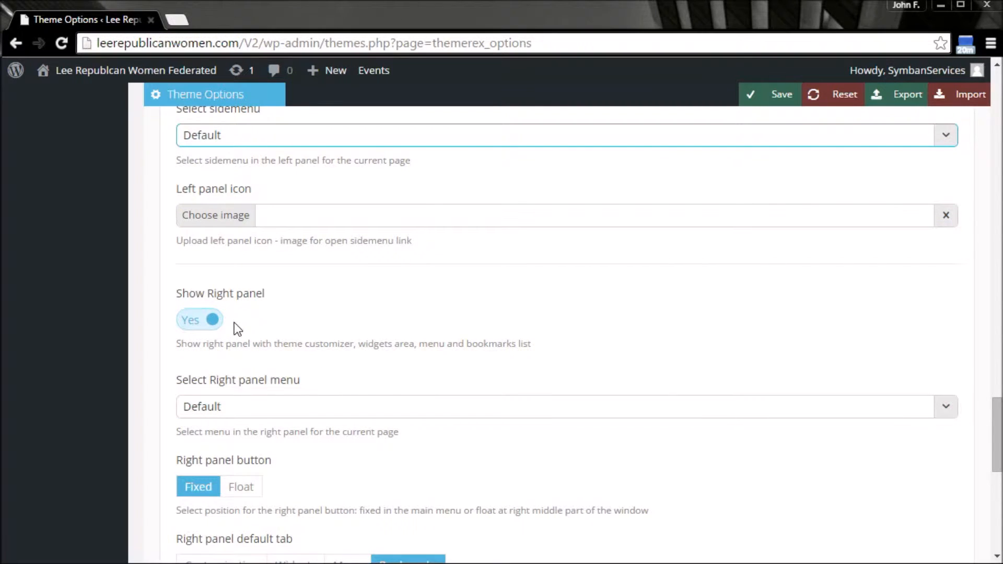
{"action": "scroll", "coordinate": [240, 361], "scroll_direction": "down", "scroll_amount": 1}
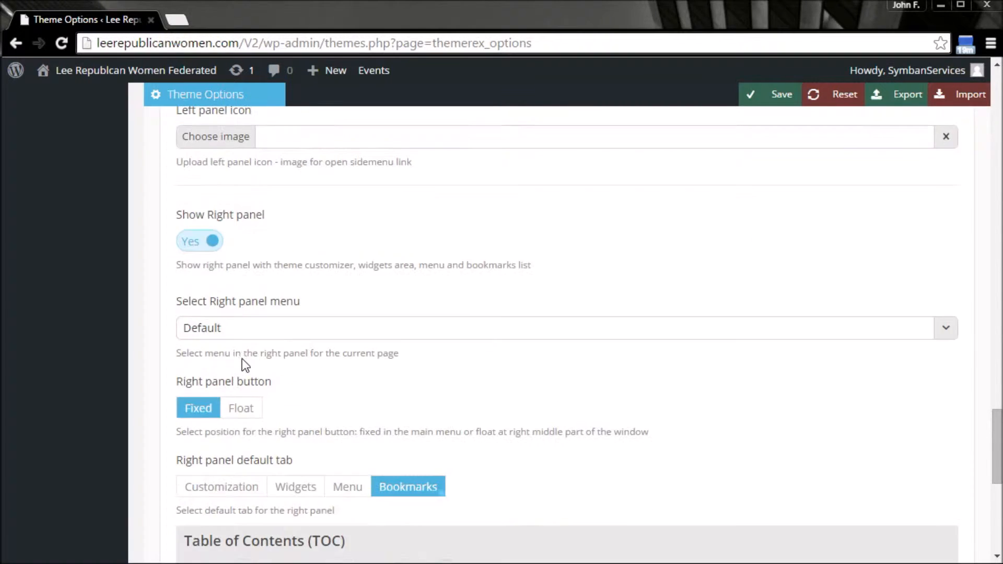
{"action": "left_click", "coordinate": [285, 333]}
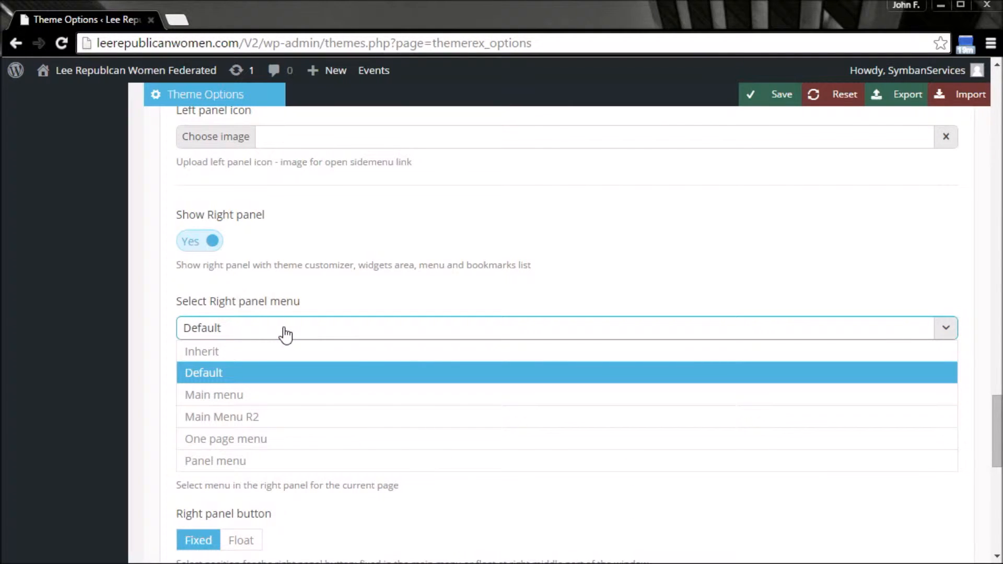
{"action": "left_click", "coordinate": [285, 333]}
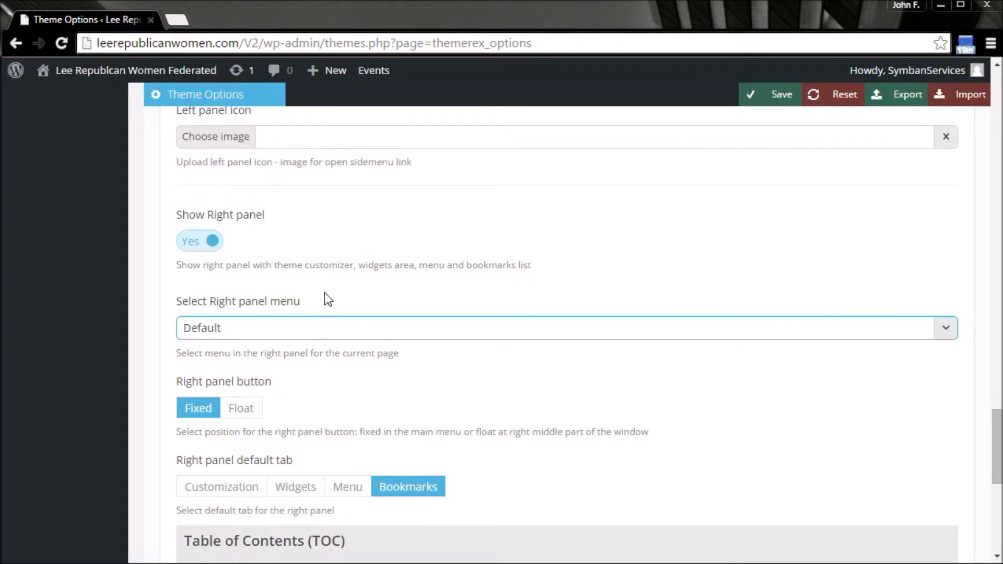
{"action": "scroll", "coordinate": [386, 343], "scroll_direction": "down", "scroll_amount": 1}
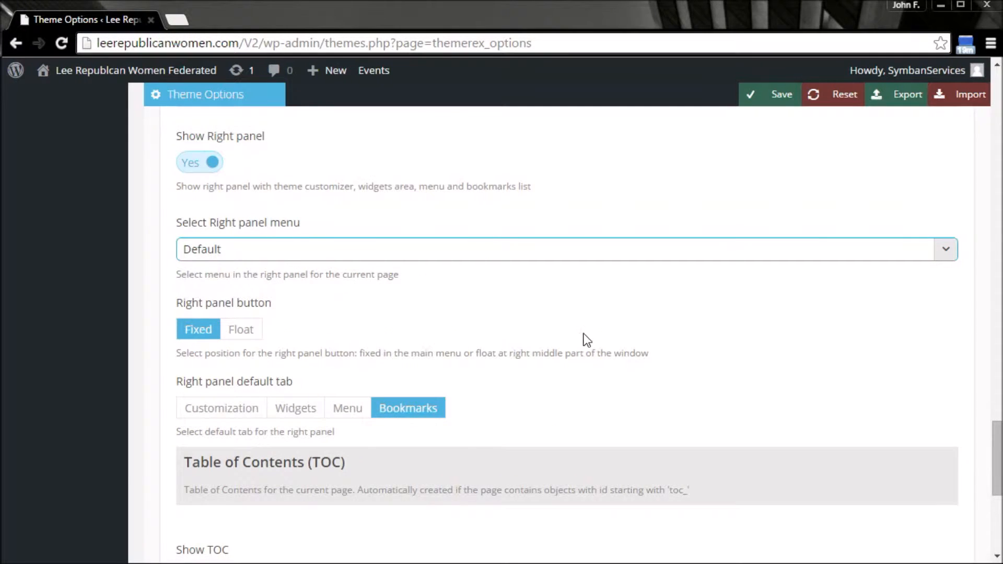
{"action": "scroll", "coordinate": [586, 337], "scroll_direction": "down", "scroll_amount": 1}
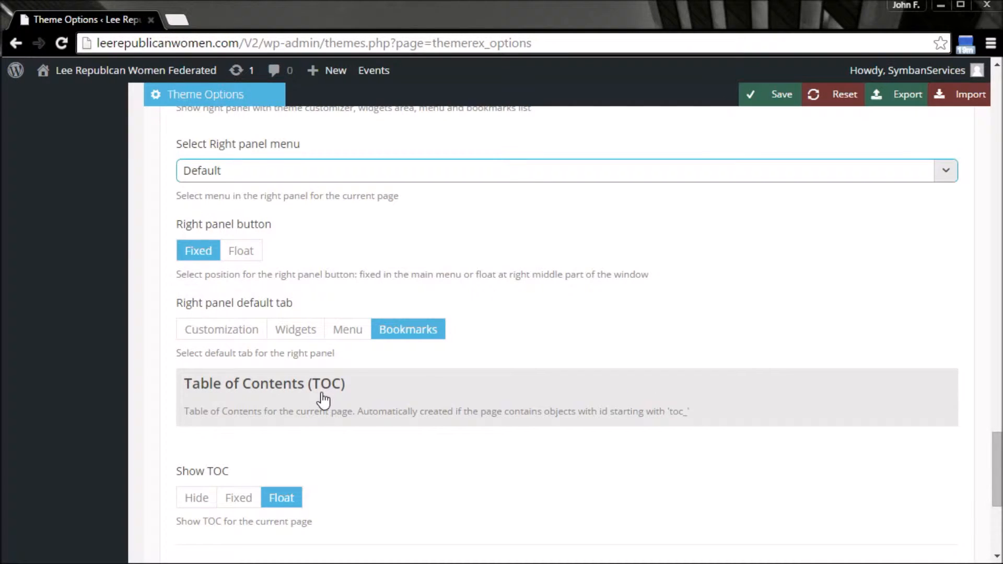
Read the Table of Contents (TOC) description and review its display, "Home" and "To Top" settings.
{"action": "scroll", "coordinate": [400, 378], "scroll_direction": "down", "scroll_amount": 1}
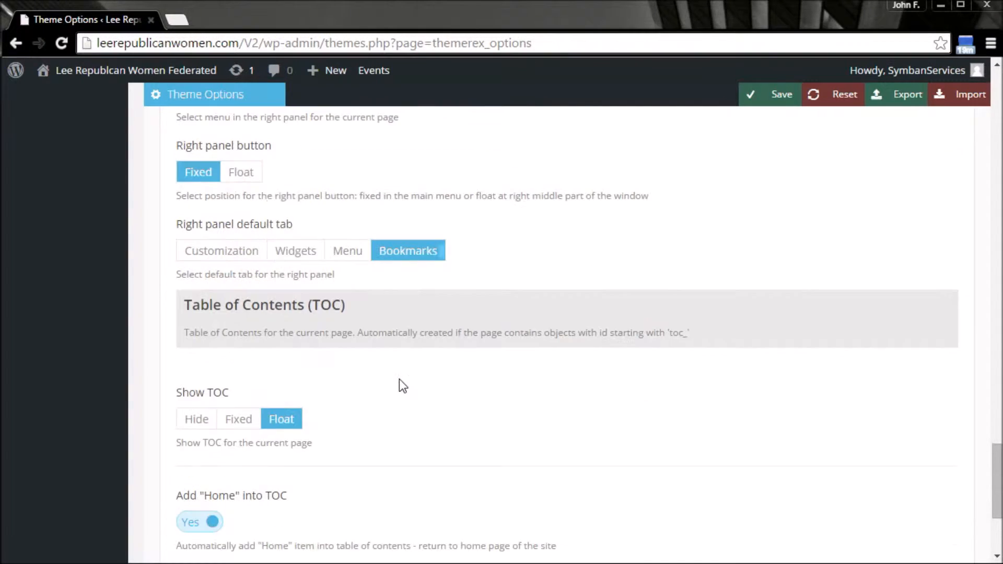
{"action": "left_click_drag", "start_coordinate": [194, 333], "coordinate": [654, 333]}
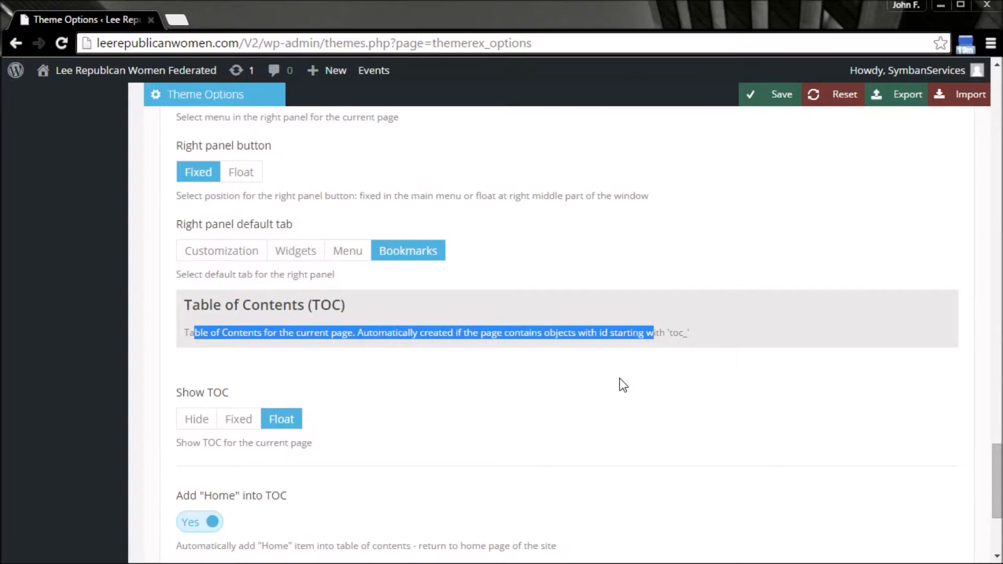
{"action": "scroll", "coordinate": [622, 381], "scroll_direction": "down", "scroll_amount": 4}
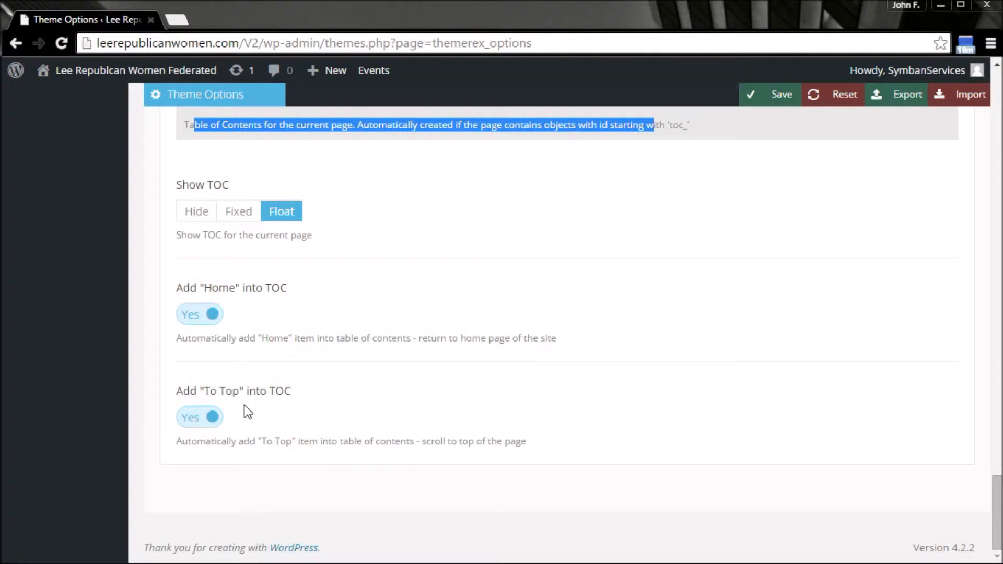
Toggle the Add "To Top" into TOC setting and save the theme options.
{"action": "left_click", "coordinate": [212, 417]}
{"action": "scroll", "coordinate": [732, 423], "scroll_direction": "up", "scroll_amount": 10}
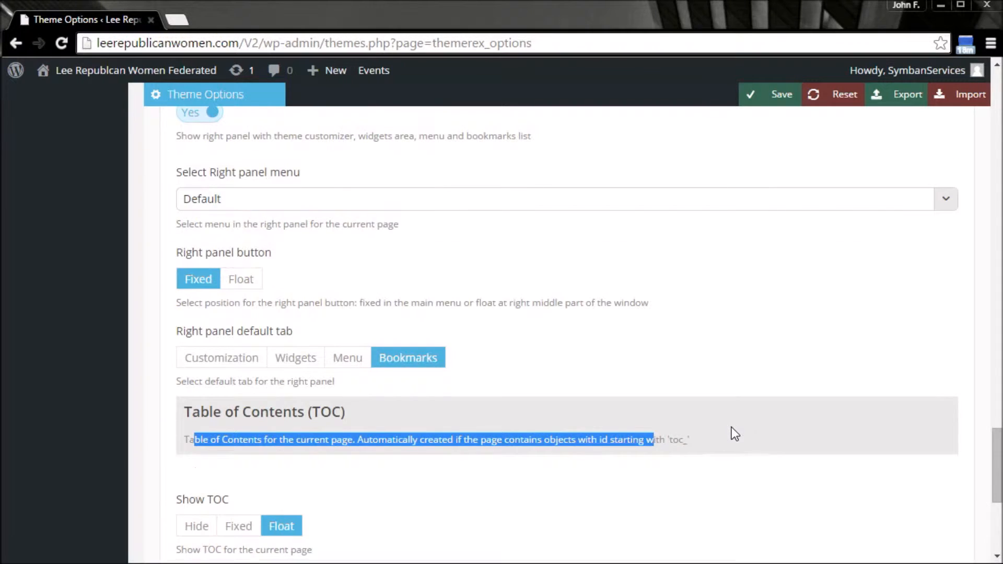
{"action": "scroll", "coordinate": [731, 434], "scroll_direction": "up", "scroll_amount": 15}
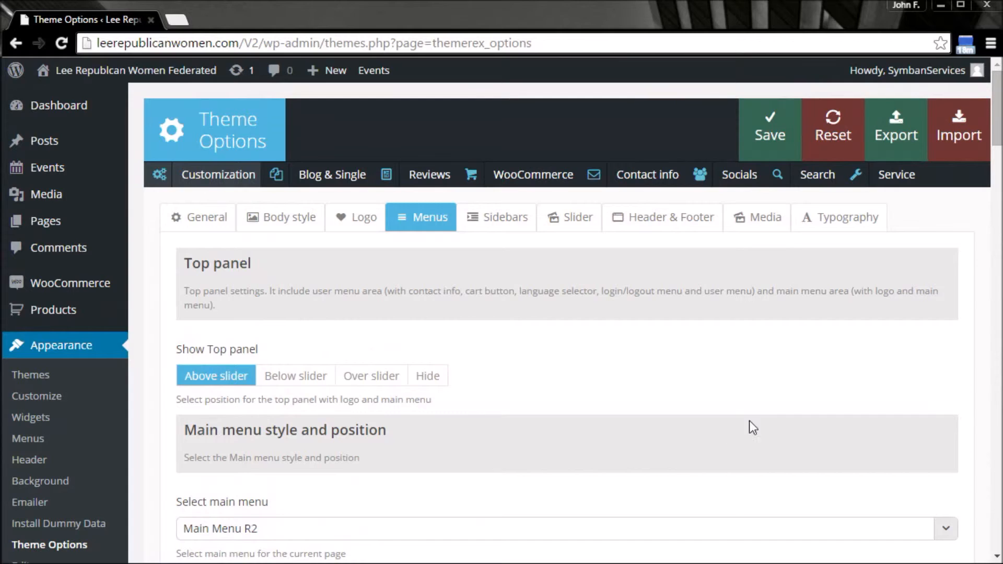
{"action": "left_click", "coordinate": [779, 131]}
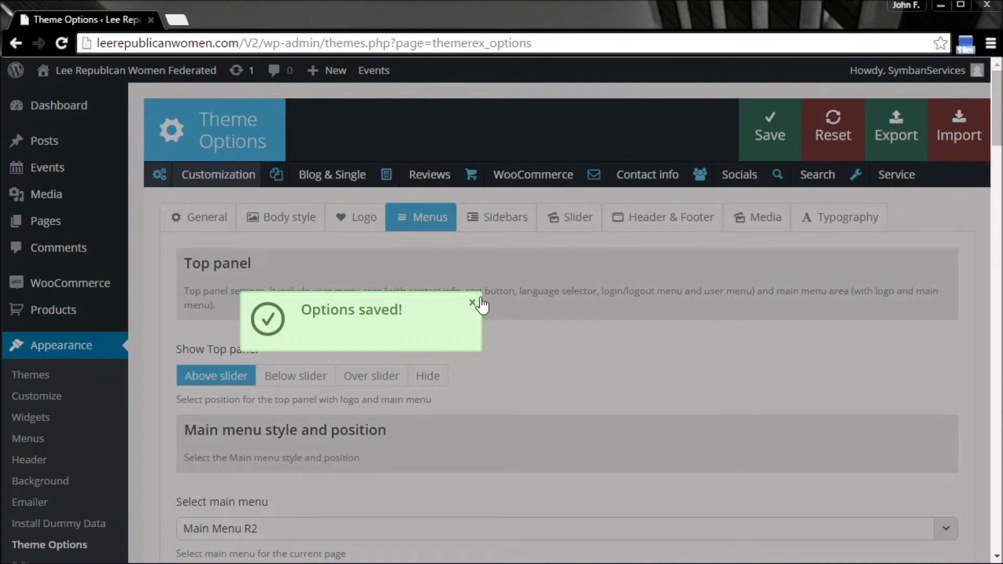
{"action": "left_click", "coordinate": [473, 307]}
Recheck the main menu style and position settings and open the WordPress menu editor.
{"action": "scroll", "coordinate": [519, 392], "scroll_direction": "down", "scroll_amount": 5}
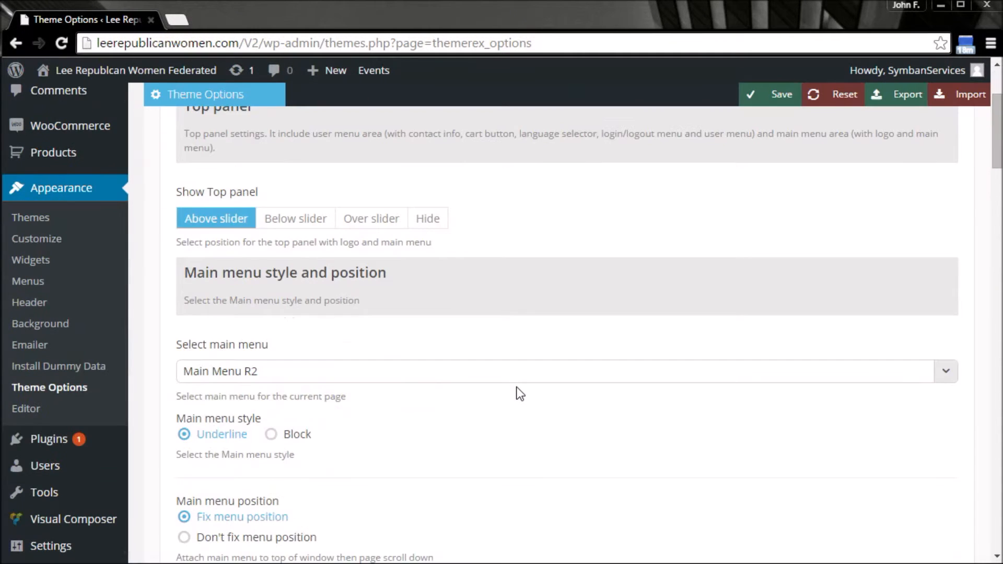
{"action": "scroll", "coordinate": [516, 390], "scroll_direction": "down", "scroll_amount": 2}
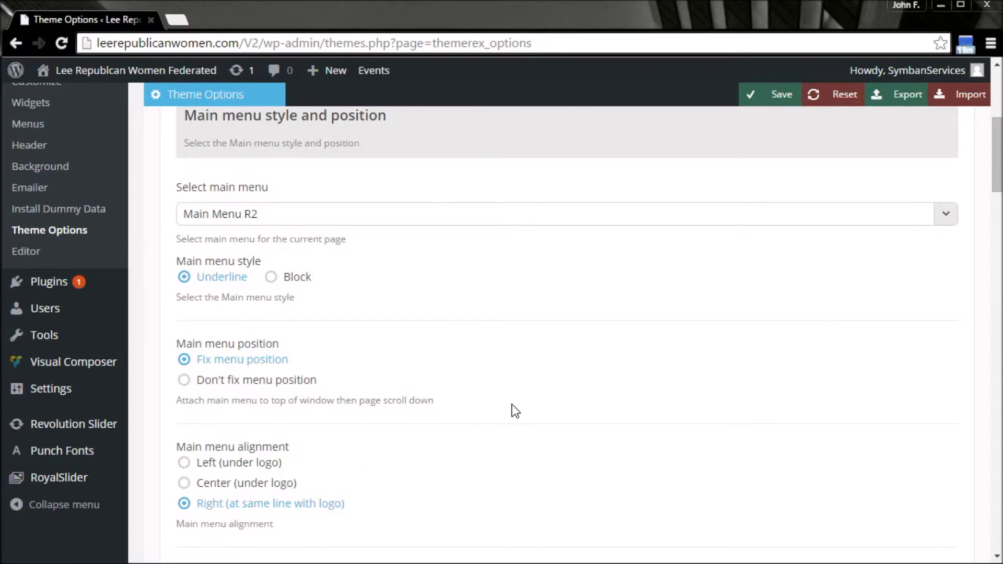
{"action": "scroll", "coordinate": [516, 411], "scroll_direction": "up", "scroll_amount": 5}
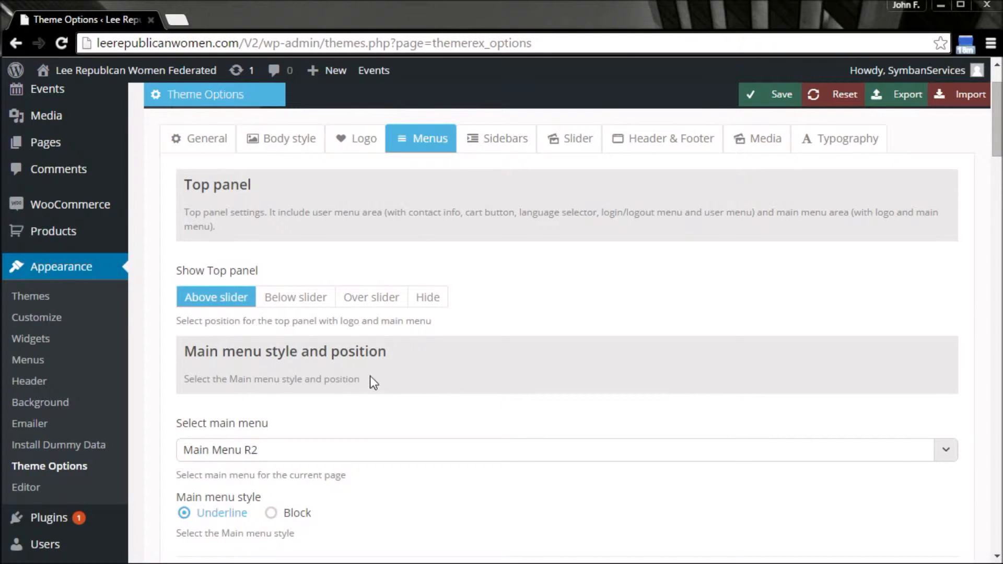
{"action": "left_click", "coordinate": [34, 363]}
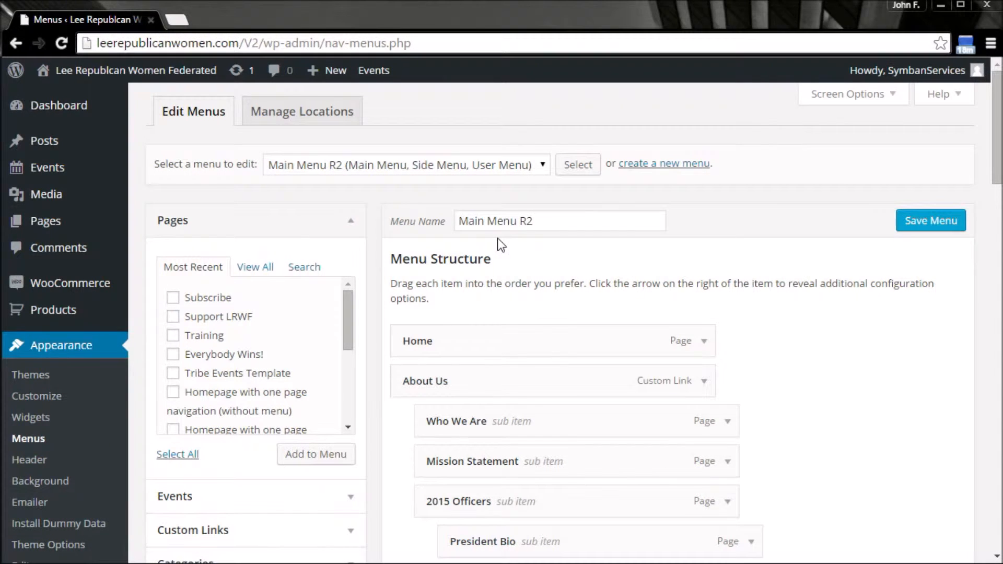
Look through the menus available for editing and keep Main Menu R2 selected.
{"action": "left_click", "coordinate": [539, 167]}
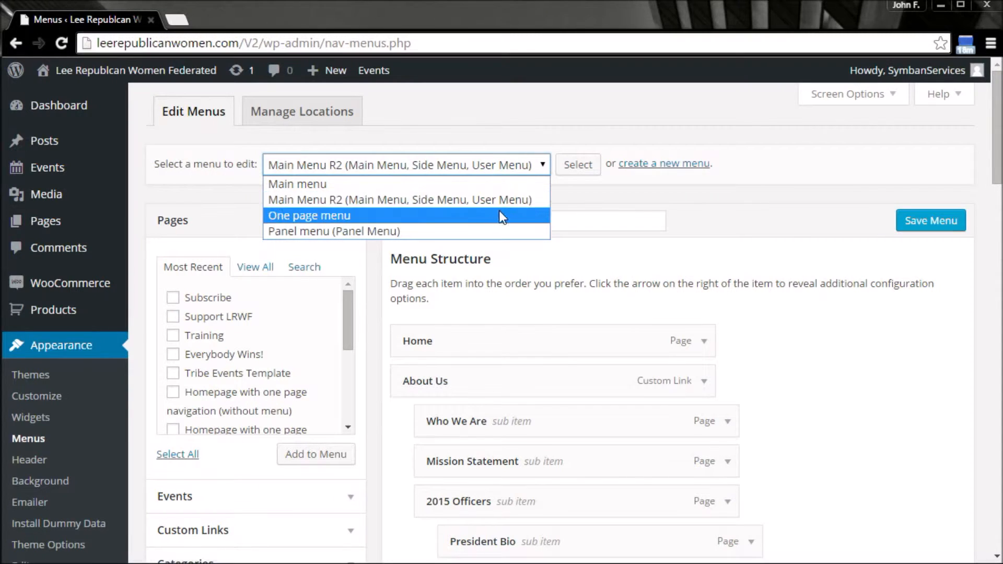
{"action": "left_click", "coordinate": [600, 201]}
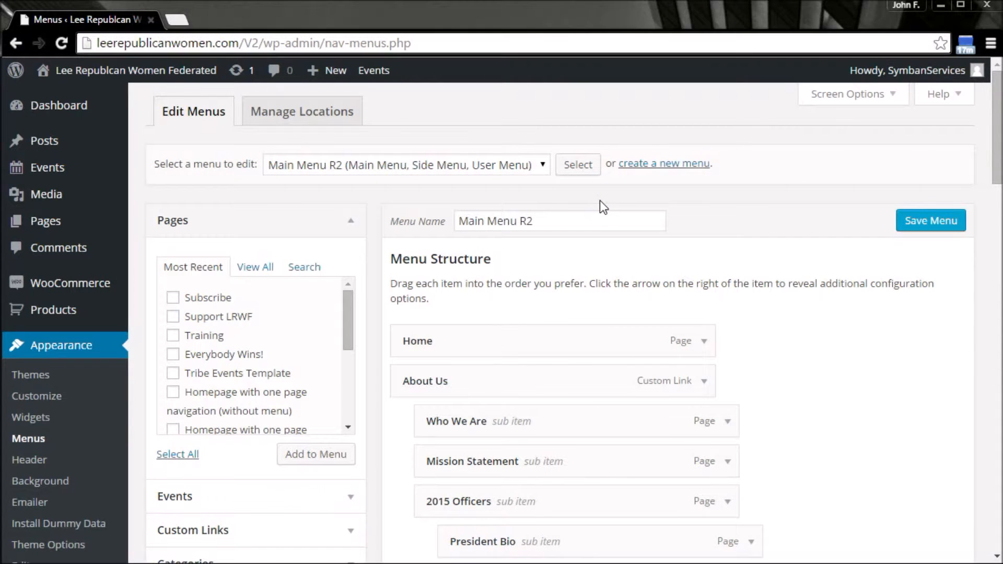
{"action": "left_click", "coordinate": [539, 164]}
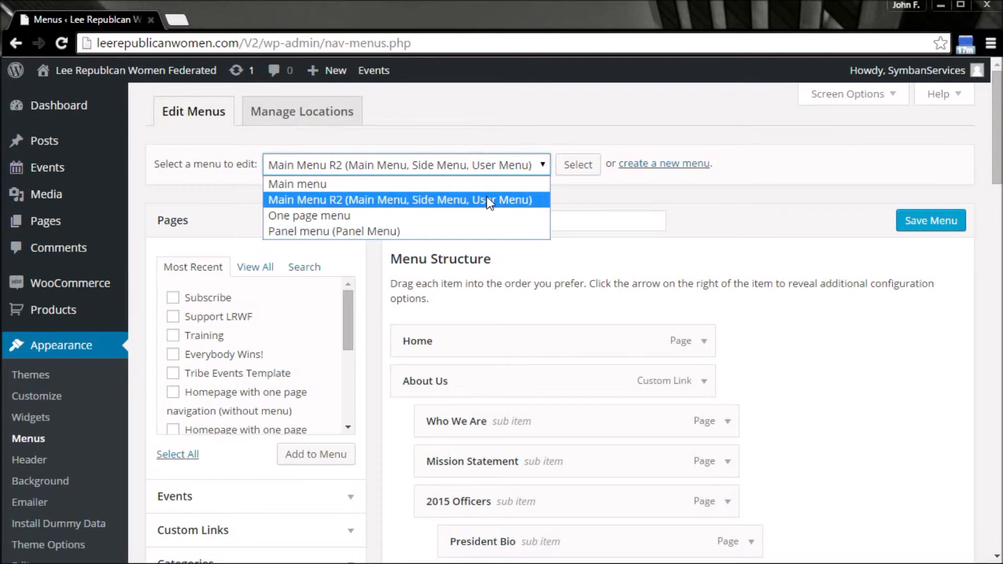
{"action": "left_click", "coordinate": [435, 200]}
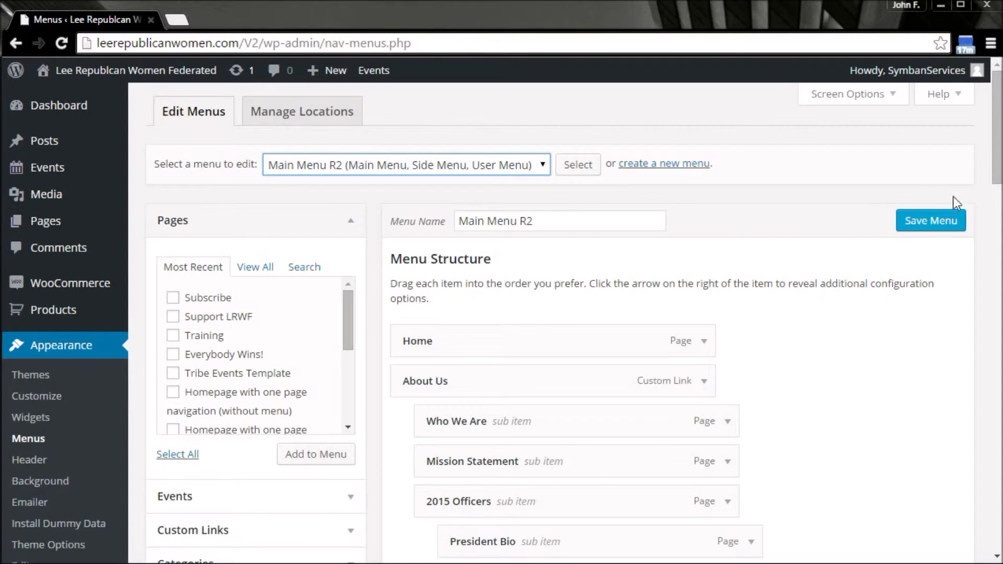
Examine the pages that can be added to the menu, in both the most recent and complete page lists.
{"action": "left_click_drag", "start_coordinate": [996, 151], "coordinate": [998, 175]}
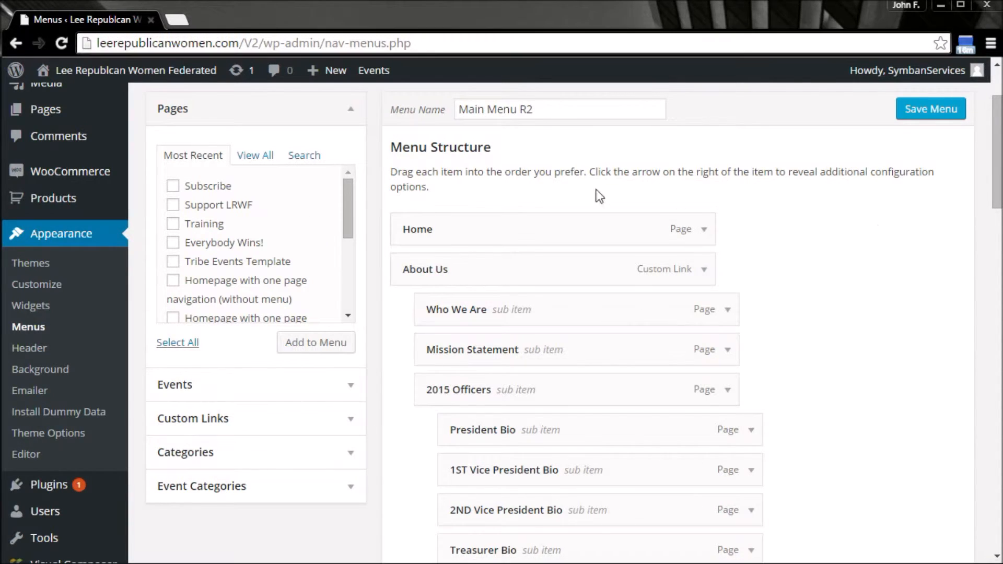
{"action": "mouse_move", "coordinate": [347, 200]}
{"action": "left_mouse_down"}
{"action": "mouse_move", "coordinate": [349, 279]}
{"action": "mouse_move", "coordinate": [340, 183]}
{"action": "mouse_move", "coordinate": [343, 282]}
{"action": "mouse_move", "coordinate": [343, 196]}
{"action": "left_mouse_up"}
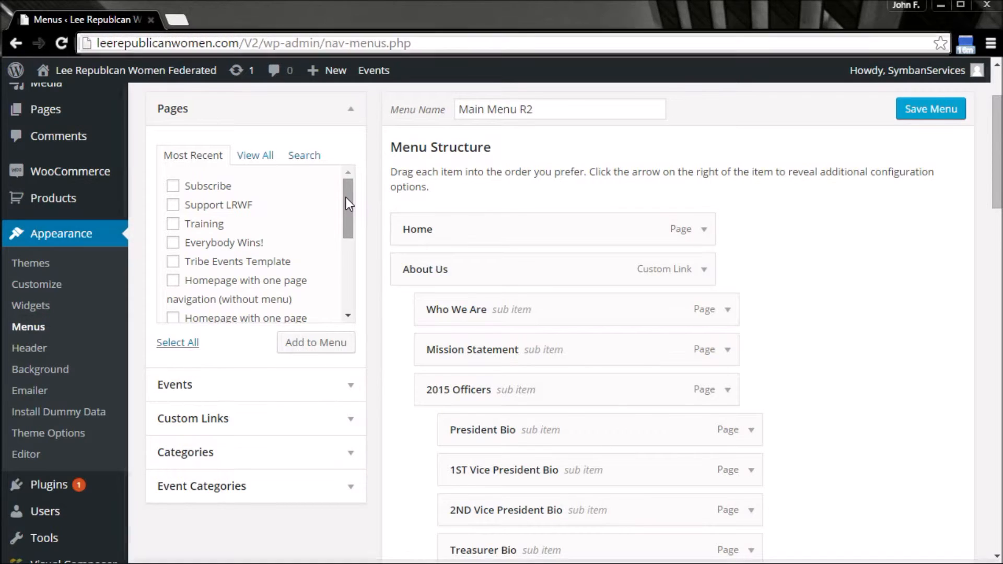
{"action": "left_click", "coordinate": [256, 156]}
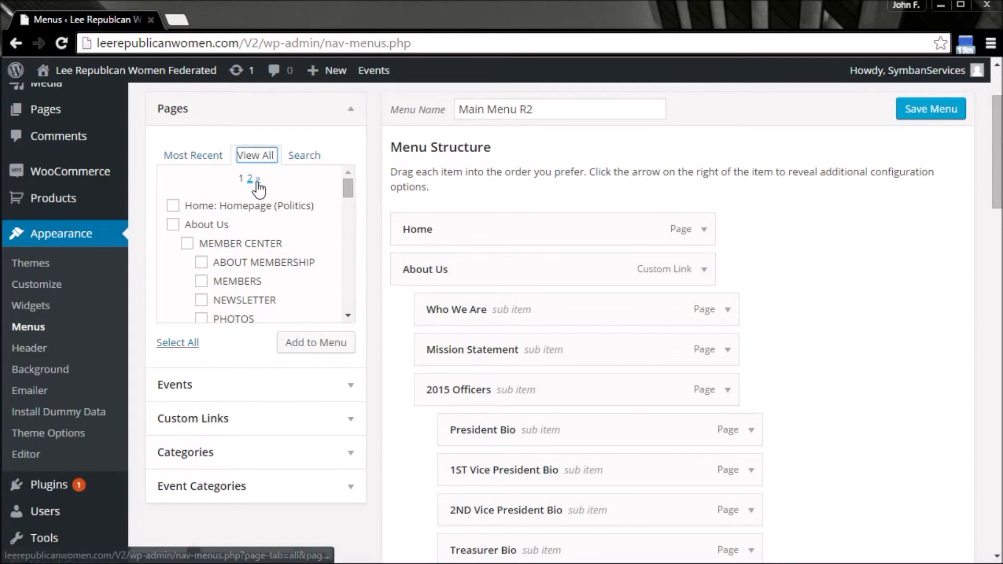
{"action": "left_click", "coordinate": [250, 179]}
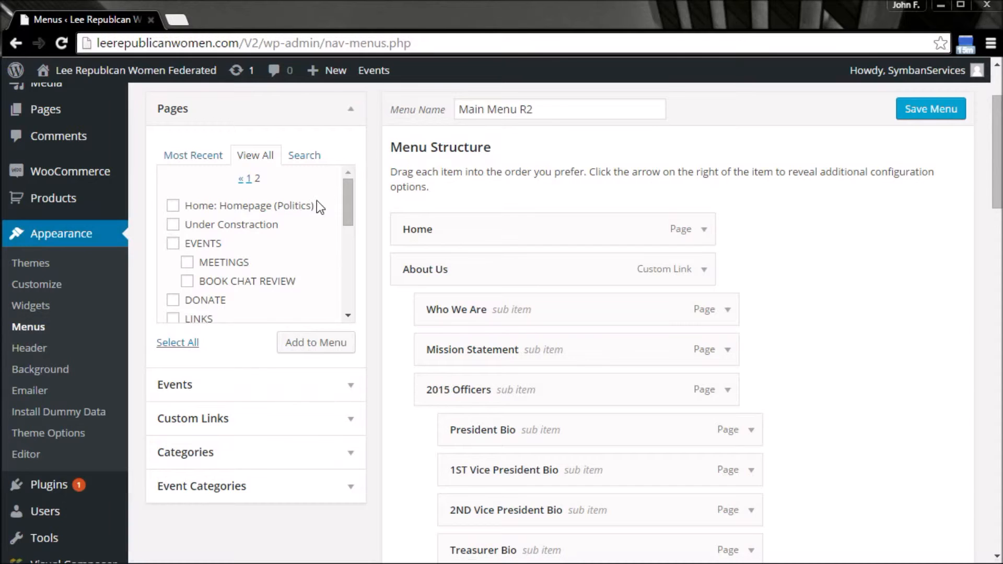
{"action": "mouse_move", "coordinate": [346, 199]}
{"action": "left_mouse_down"}
{"action": "mouse_move", "coordinate": [349, 302]}
{"action": "mouse_move", "coordinate": [329, 199]}
{"action": "left_mouse_up"}
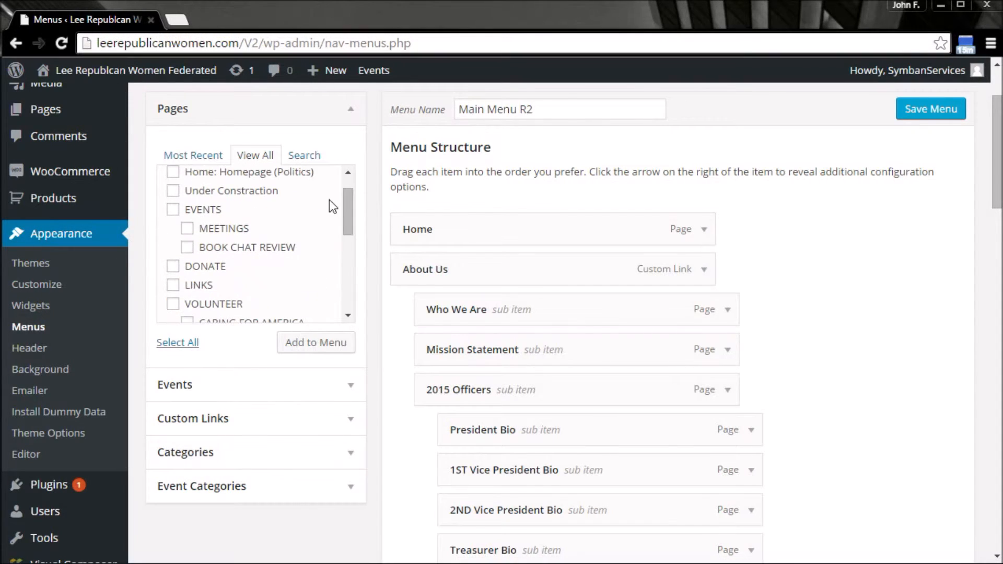
Search the pages for "Train" and add the CARING FOR AMERICA page to Main Menu R2.
{"action": "left_click", "coordinate": [308, 159]}
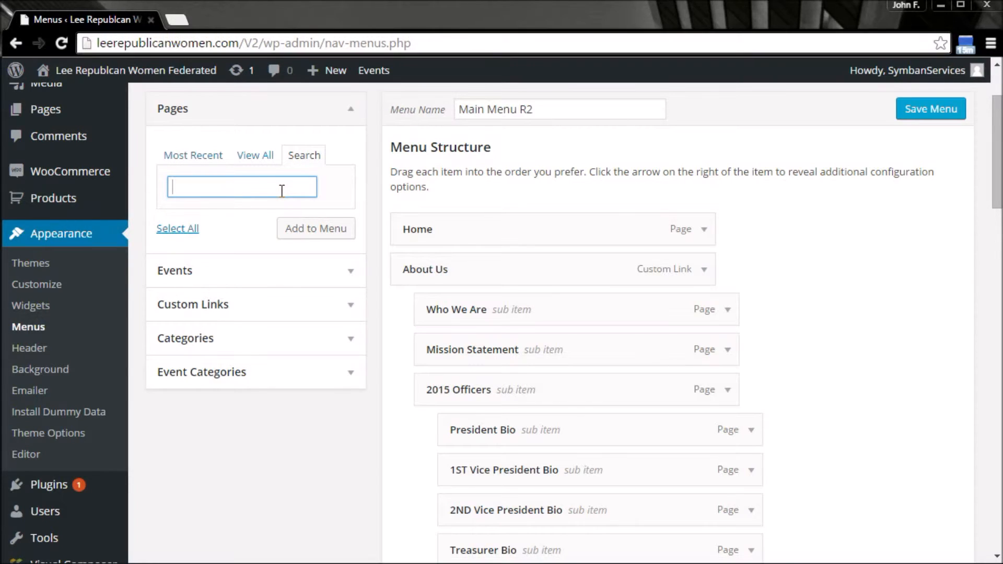
{"action": "type", "text": "Train"}
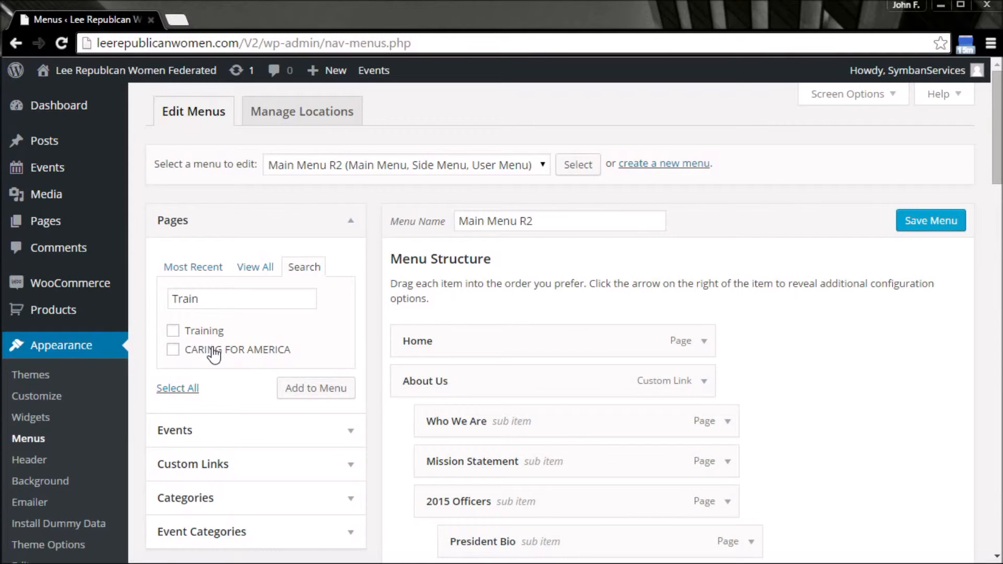
{"action": "scroll", "coordinate": [233, 337], "scroll_direction": "down", "scroll_amount": 2}
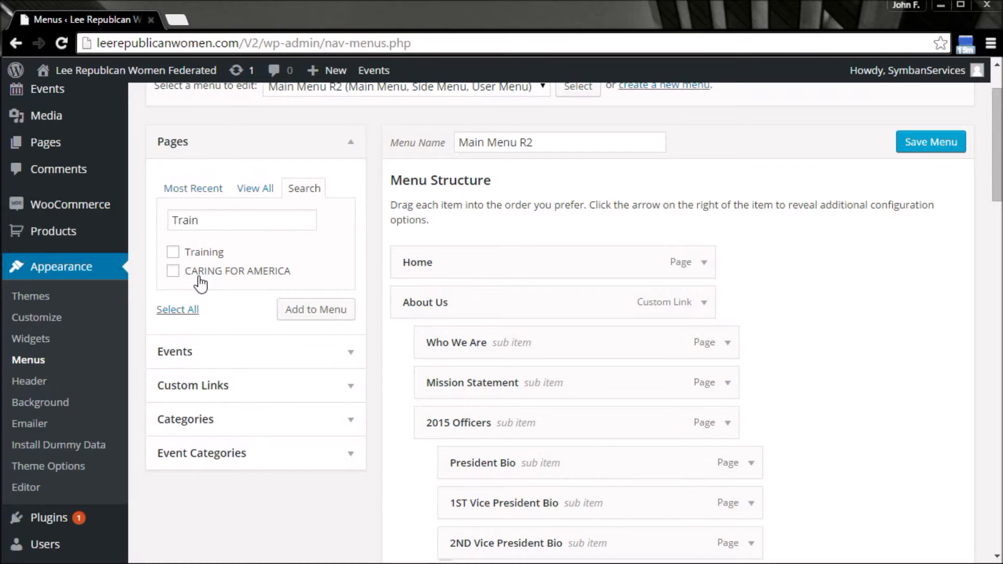
{"action": "left_click", "coordinate": [175, 272]}
{"action": "left_click", "coordinate": [310, 312]}
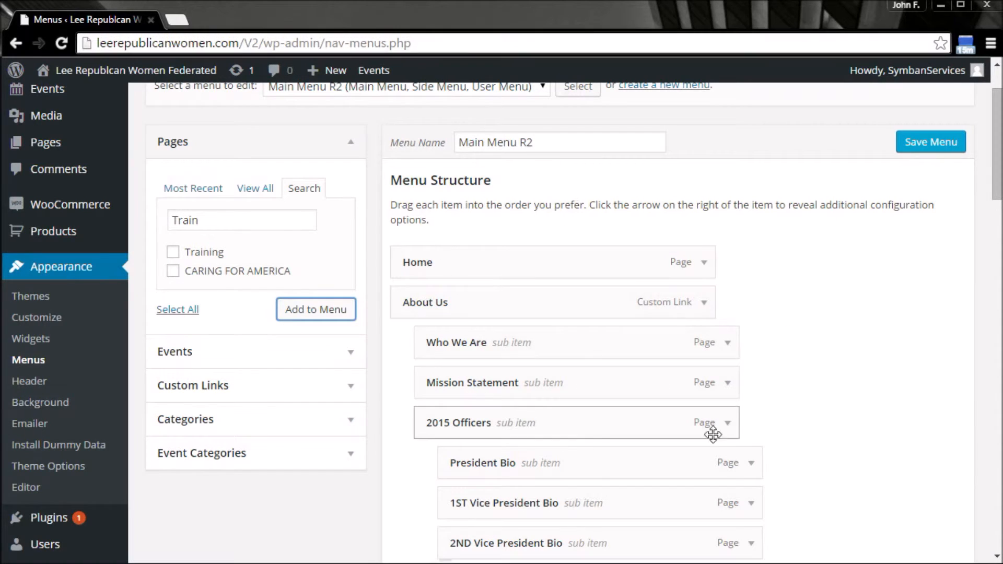
Check the configuration details of the About Us menu item and collapse them again.
{"action": "left_click", "coordinate": [705, 307]}
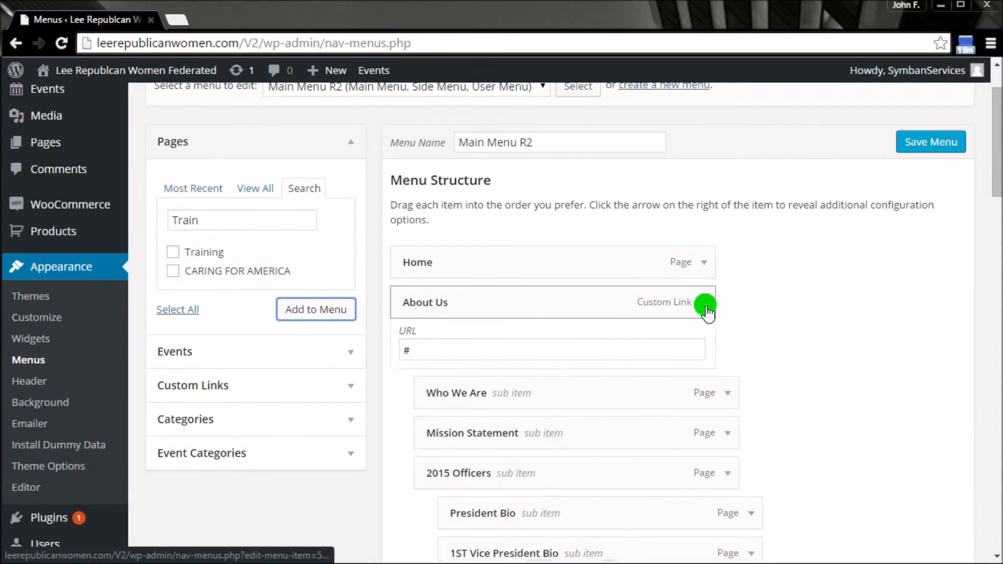
{"action": "left_click", "coordinate": [705, 304]}
Try CARING FOR AMERICA as a sub item of Reservations Made and move it to the top level directly above Event Calendar.
{"action": "scroll", "coordinate": [799, 338], "scroll_direction": "down", "scroll_amount": 9}
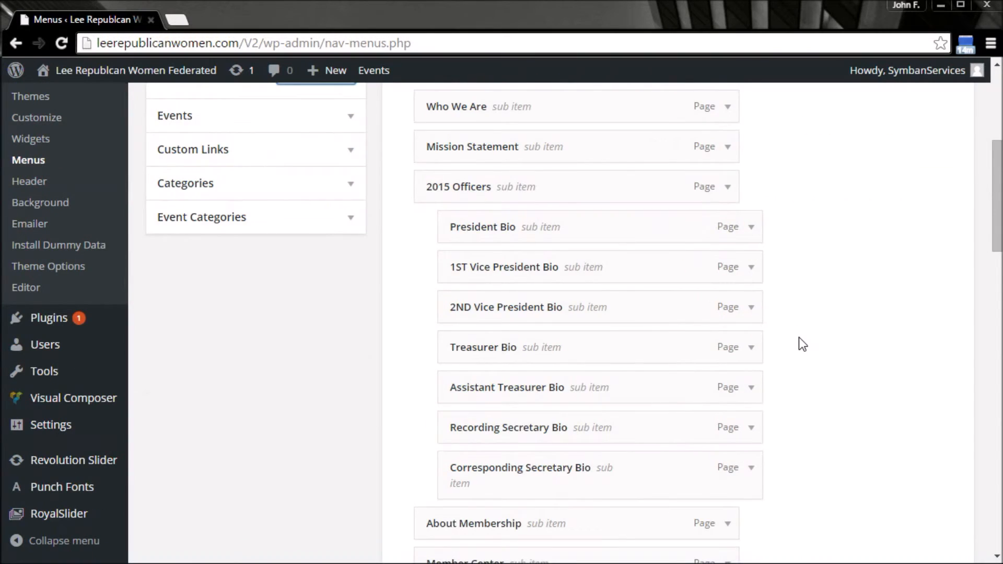
{"action": "scroll", "coordinate": [801, 358], "scroll_direction": "down", "scroll_amount": 18}
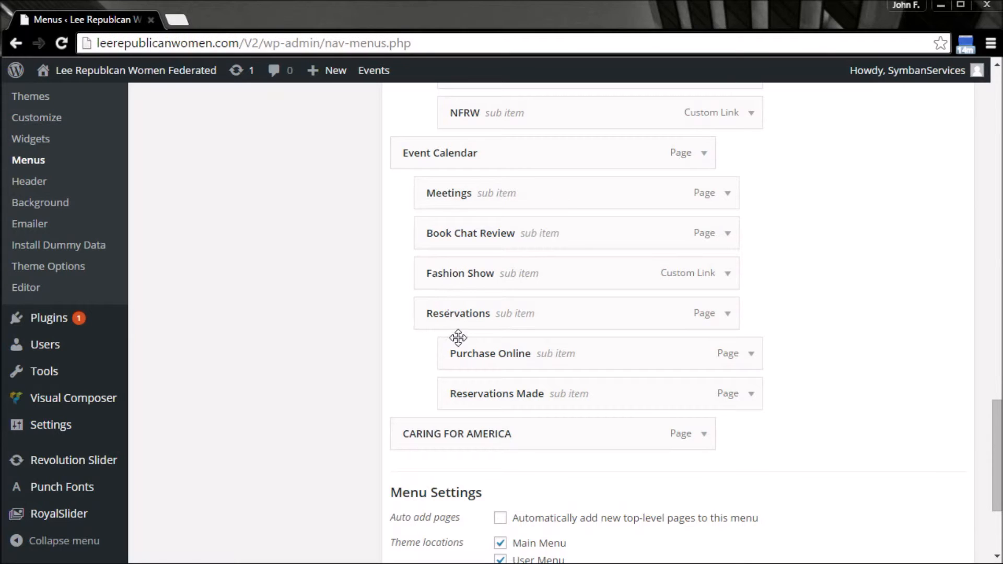
{"action": "left_click_drag", "start_coordinate": [470, 434], "coordinate": [546, 437]}
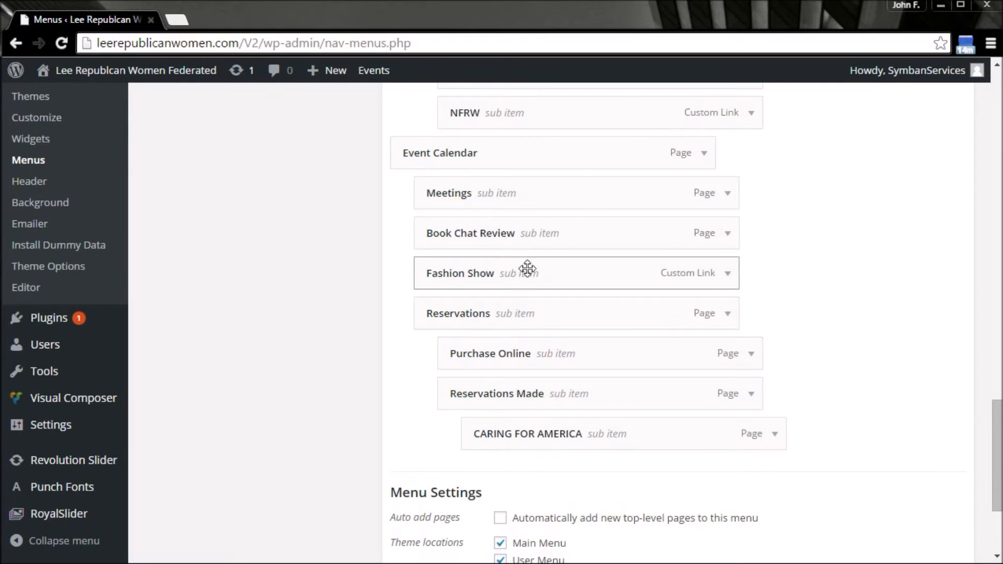
{"action": "left_click_drag", "start_coordinate": [534, 435], "coordinate": [419, 166]}
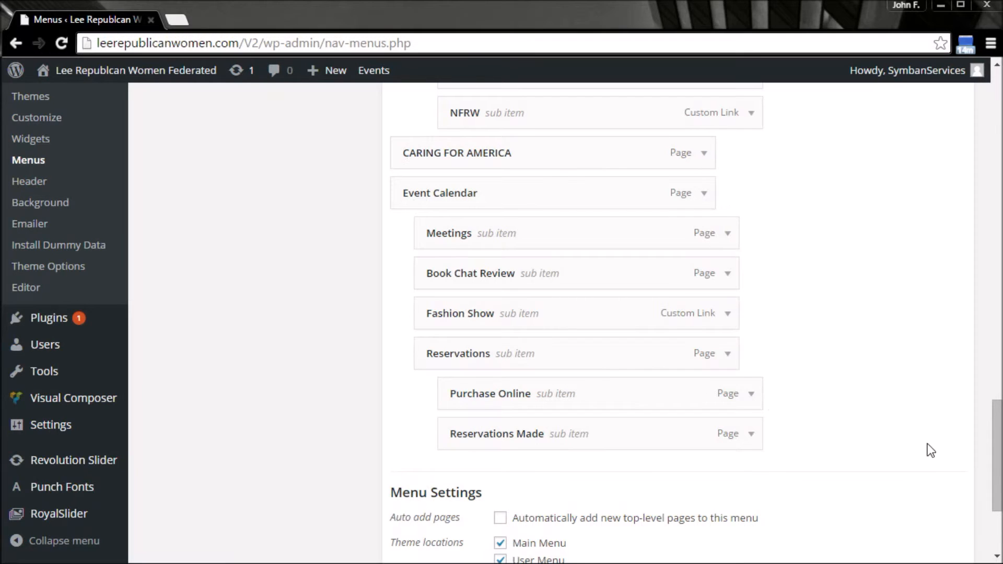
Move the CARING FOR AMERICA page to the top level of Main Menu R2, between Home and About Us.
{"action": "left_click_drag", "start_coordinate": [990, 447], "coordinate": [990, 384]}
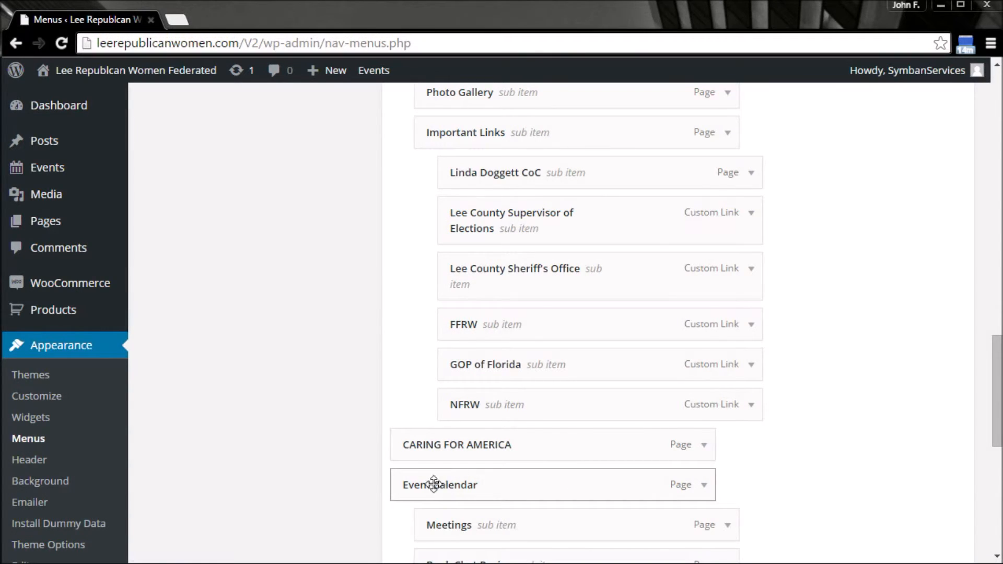
{"action": "left_click_drag", "start_coordinate": [405, 444], "coordinate": [412, 401]}
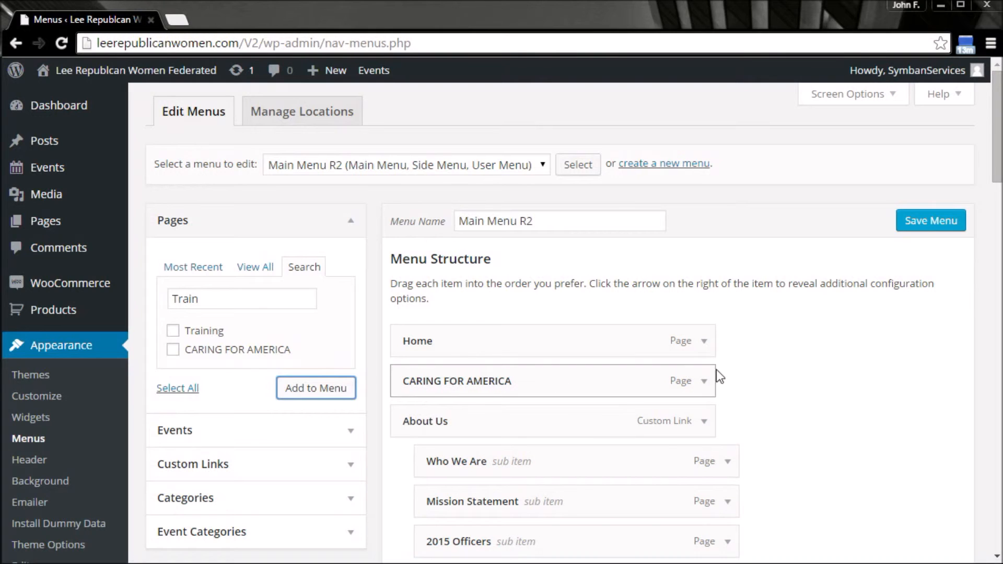
Review the configuration details of the CARING FOR AMERICA menu item and save Main Menu R2.
{"action": "left_click_drag", "start_coordinate": [997, 165], "coordinate": [997, 203]}
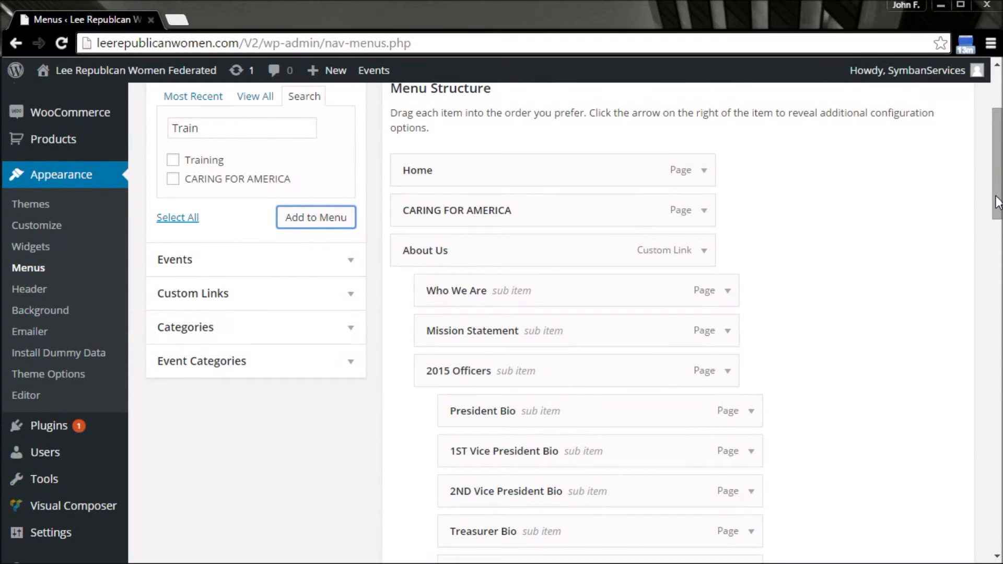
{"action": "left_click", "coordinate": [704, 211]}
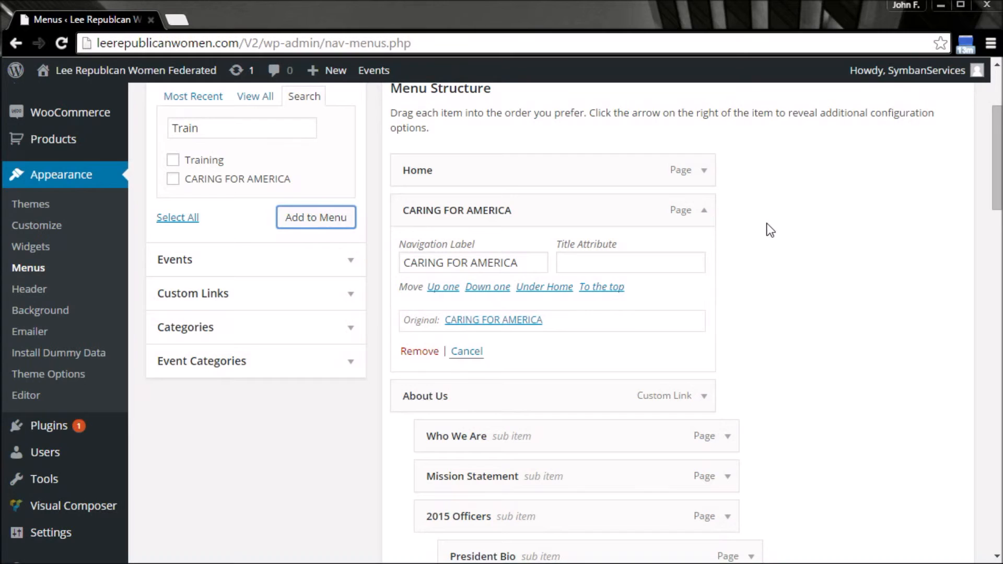
{"action": "left_click", "coordinate": [667, 271]}
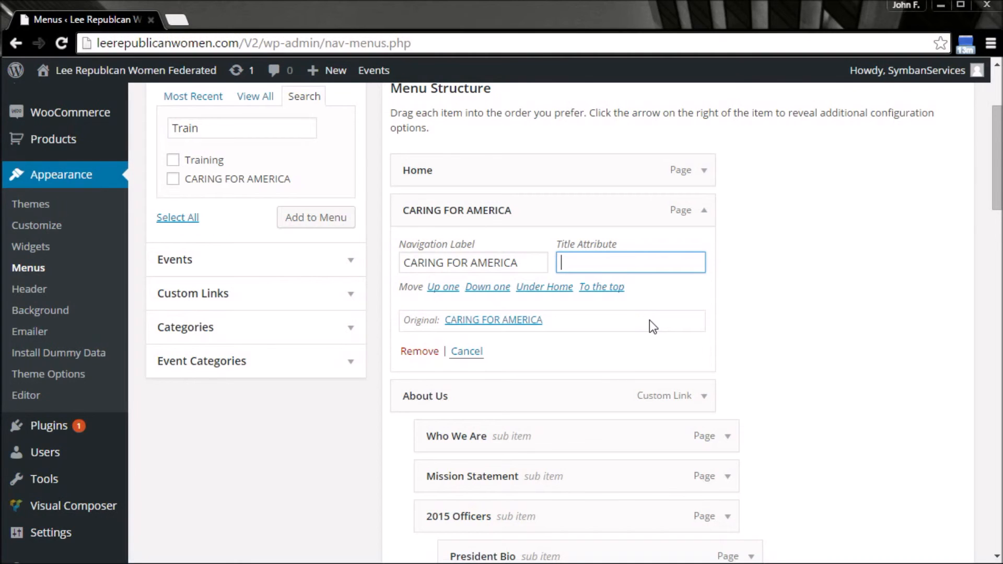
{"action": "left_click_drag", "start_coordinate": [998, 190], "coordinate": [998, 173]}
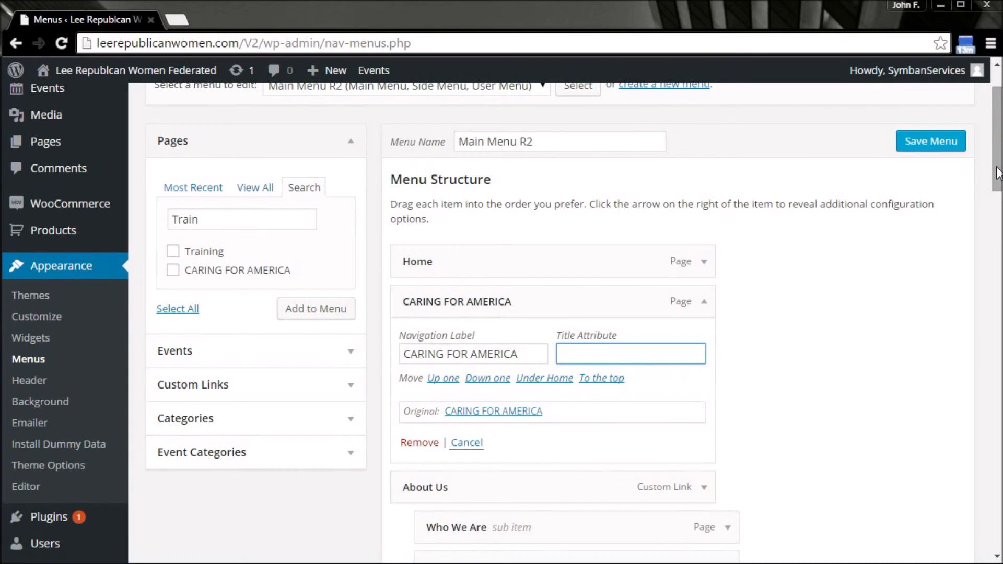
{"action": "left_click", "coordinate": [942, 147]}
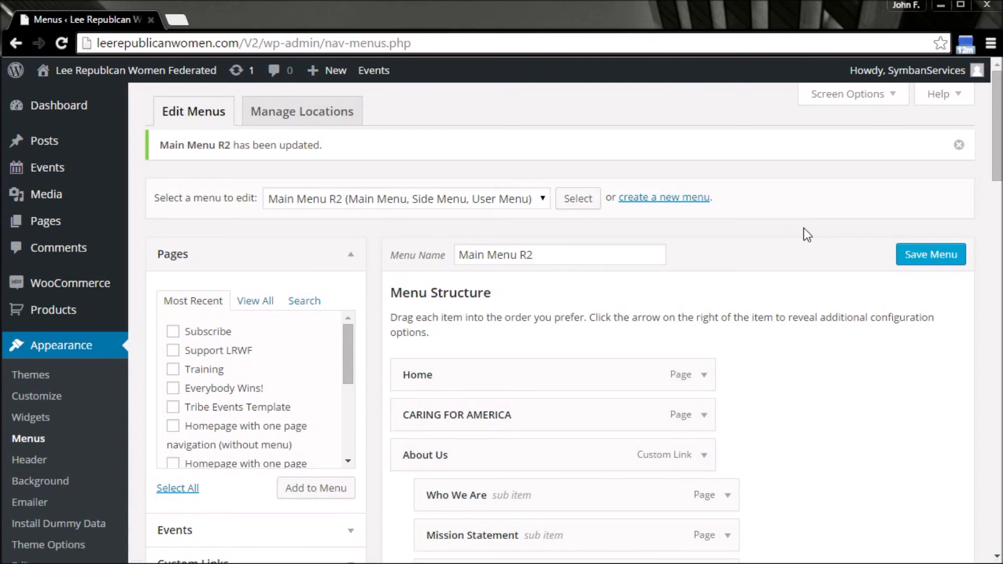
View the live site in a new tab to check CARING FOR AMERICA in the navigation, and close that tab.
{"action": "mouse_move", "coordinate": [125, 72]}
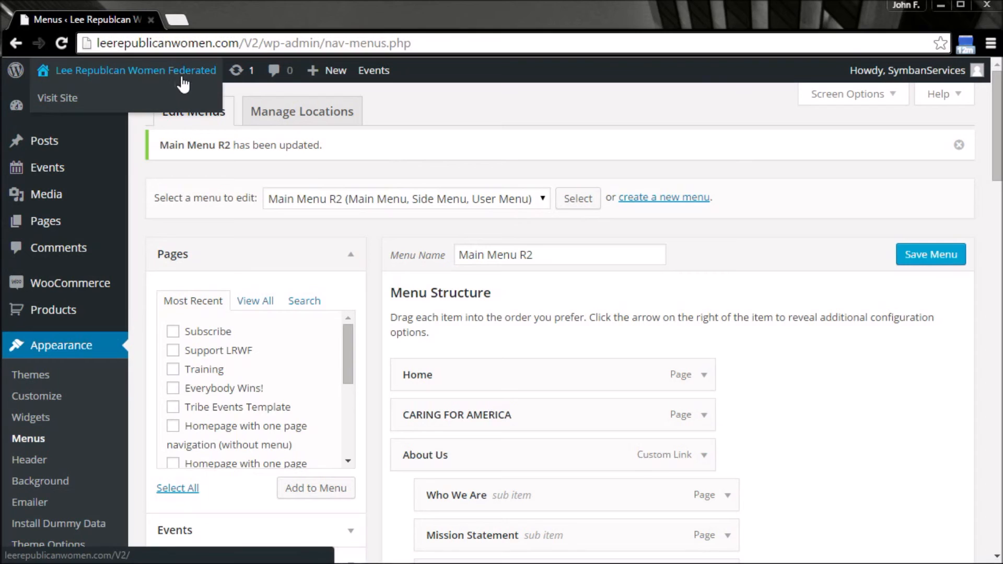
{"action": "right_click", "coordinate": [76, 106]}
{"action": "left_click", "coordinate": [99, 108]}
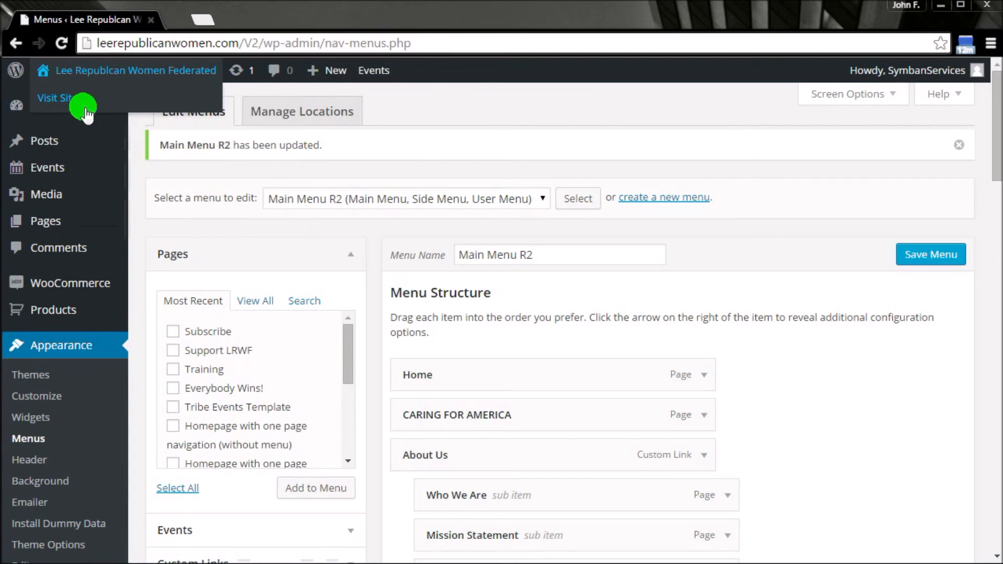
{"action": "left_click", "coordinate": [208, 22]}
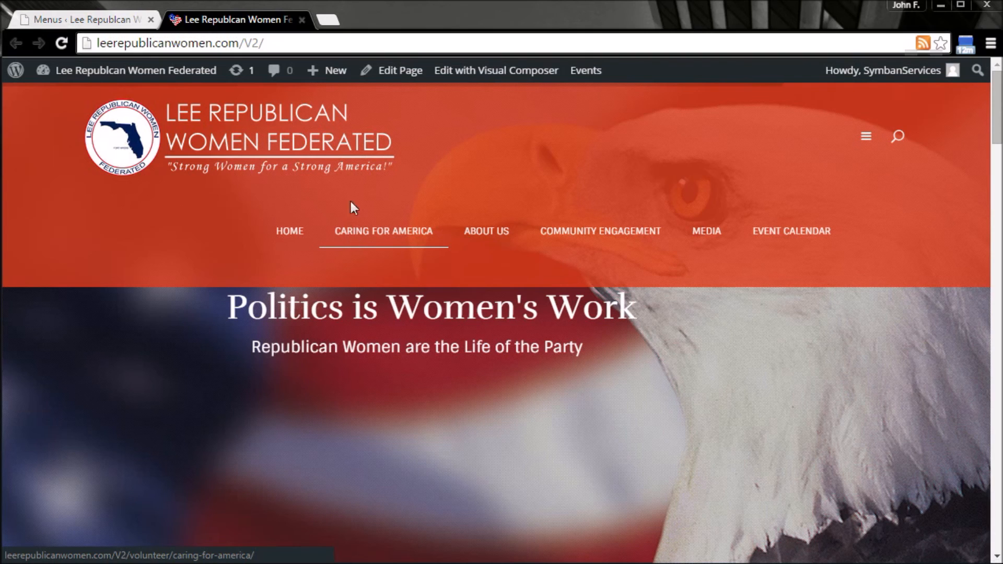
{"action": "left_click", "coordinate": [301, 20]}
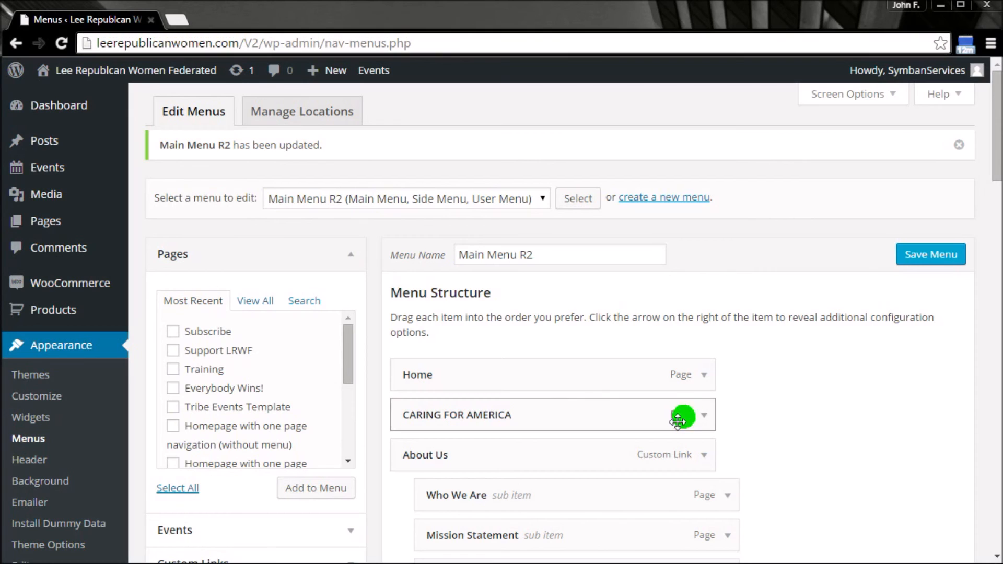
Remove the CARING FOR AMERICA item from Main Menu R2 and save the menu.
{"action": "left_click", "coordinate": [704, 415]}
{"action": "scroll", "coordinate": [541, 475], "scroll_direction": "down", "scroll_amount": 1}
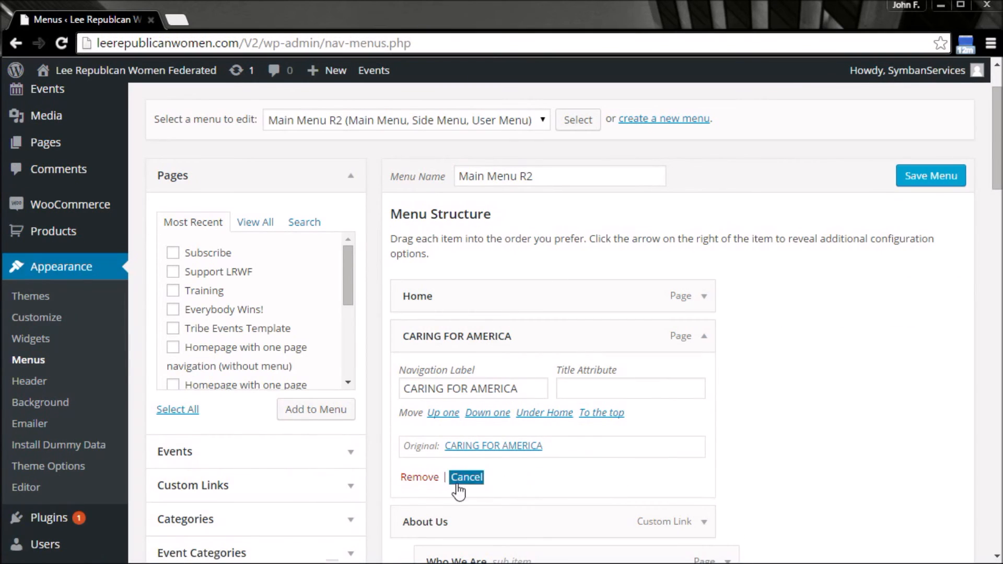
{"action": "left_click", "coordinate": [426, 478]}
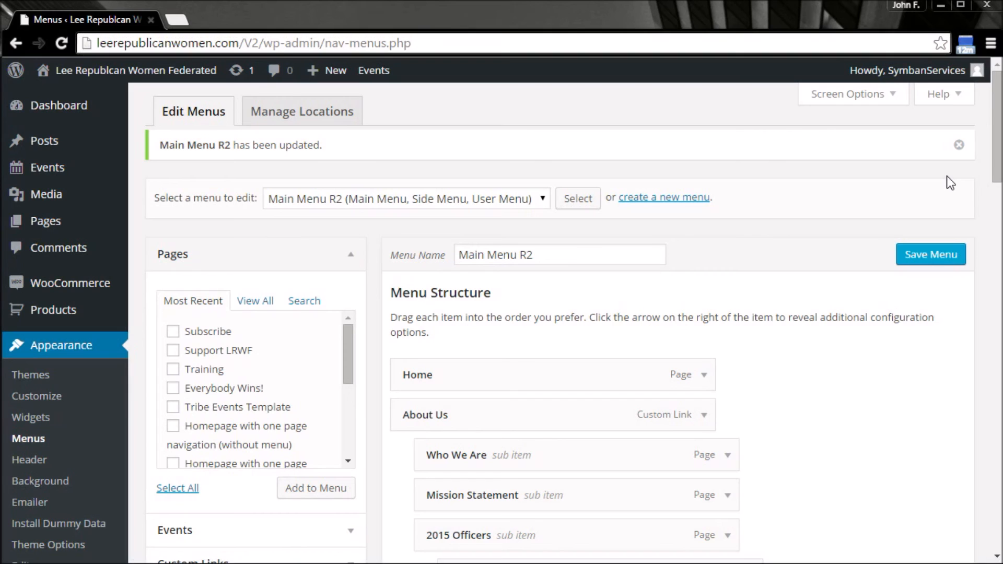
Open the live site in a new tab again to check its navigation without CARING FOR AMERICA.
{"action": "mouse_move", "coordinate": [119, 84]}
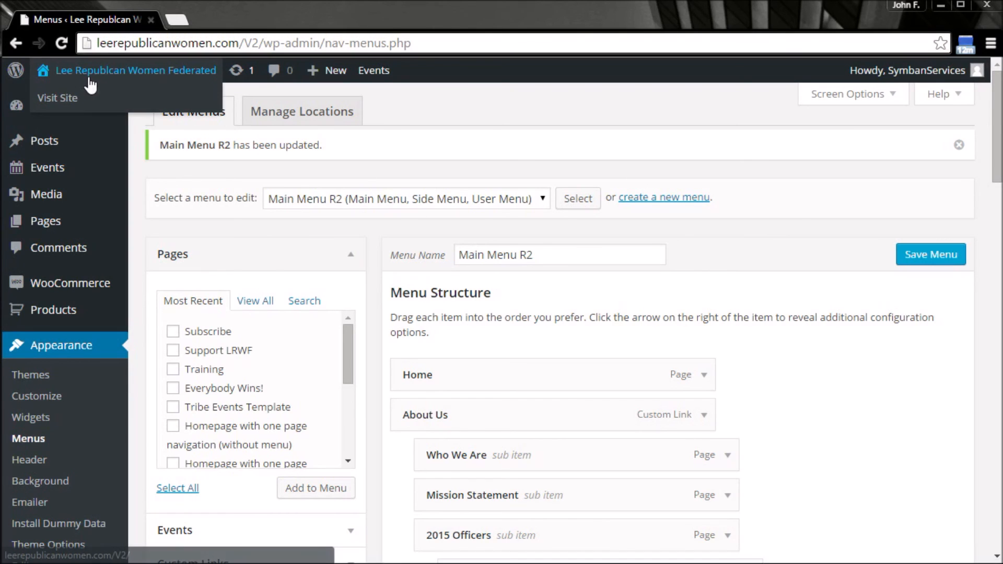
{"action": "right_click", "coordinate": [66, 98]}
{"action": "left_click", "coordinate": [71, 104]}
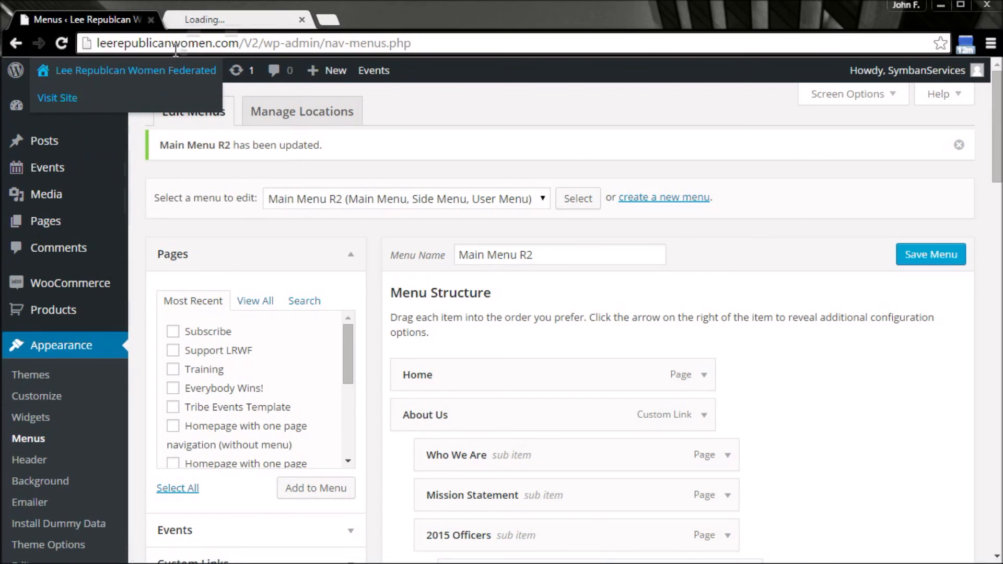
{"action": "left_click", "coordinate": [202, 20]}
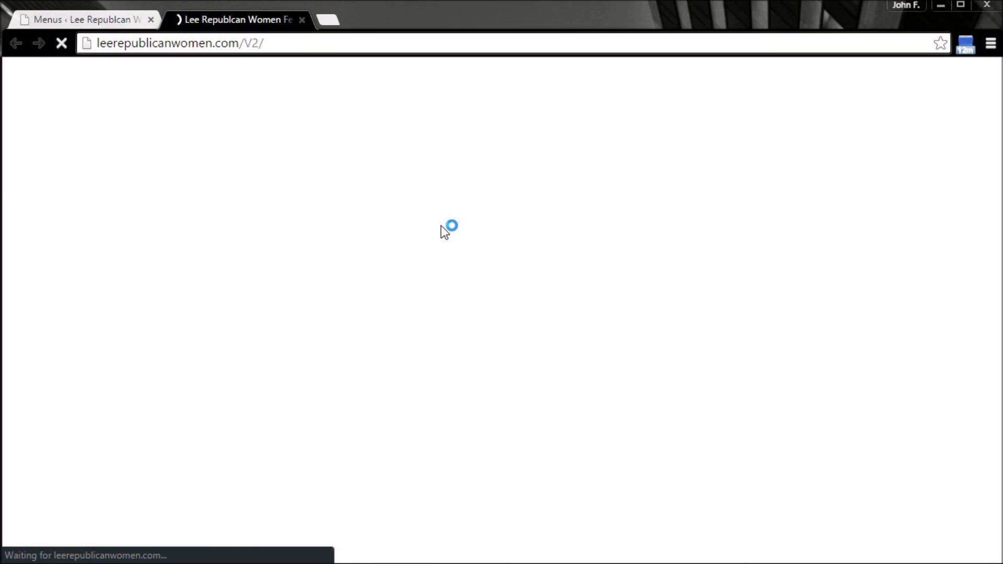